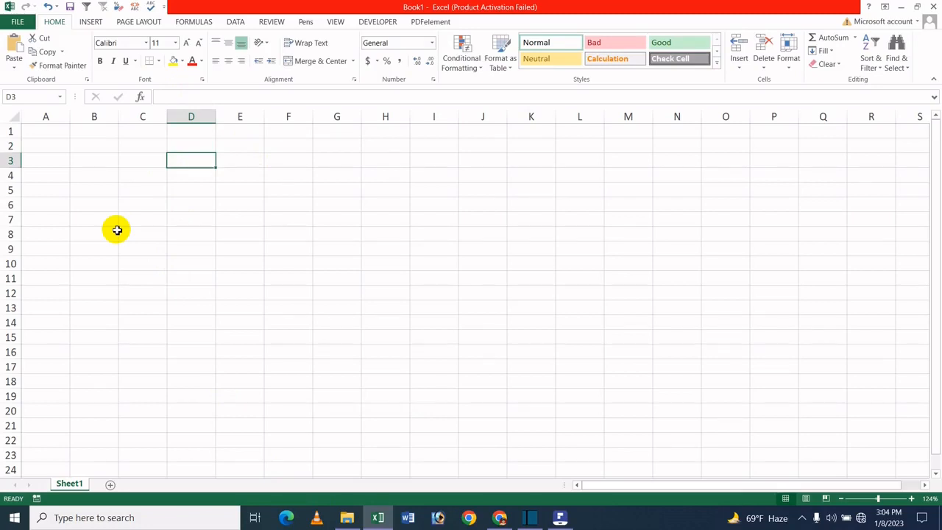
Enter the time 7:00 AM in cell D3 and 8:00 PM in cell D6
text(7)
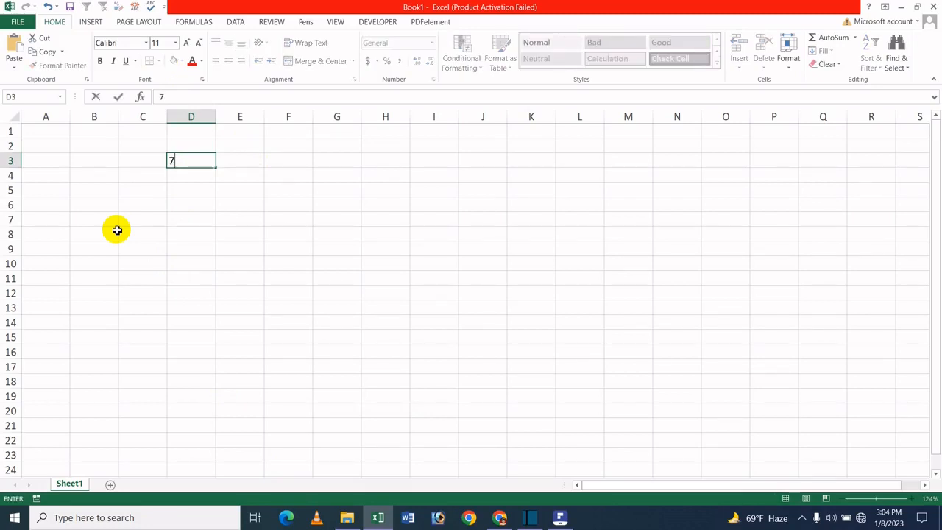
text( a)
key(Return)
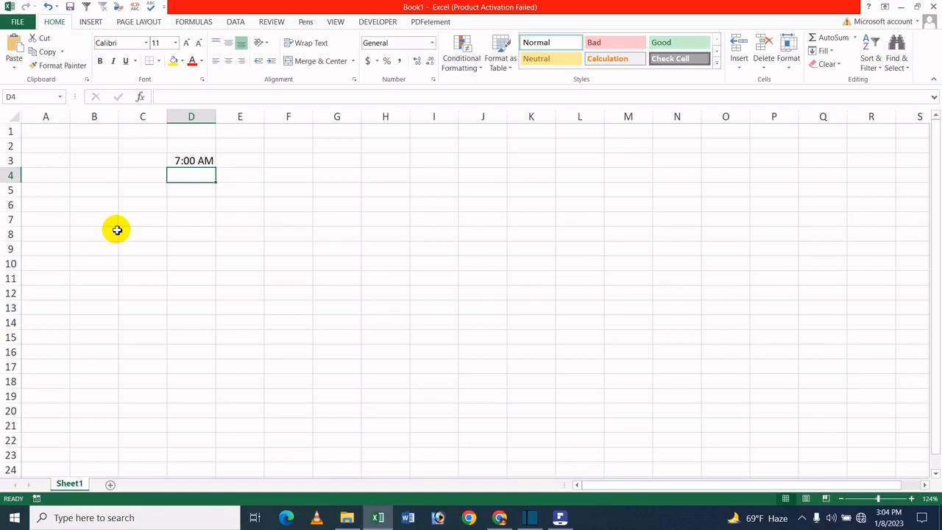
key(Down)
key(Down)
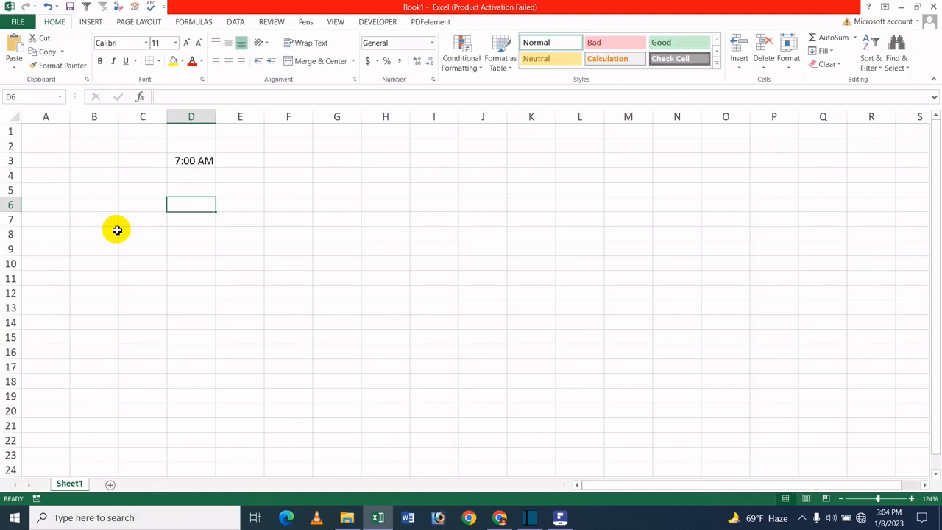
text(8)
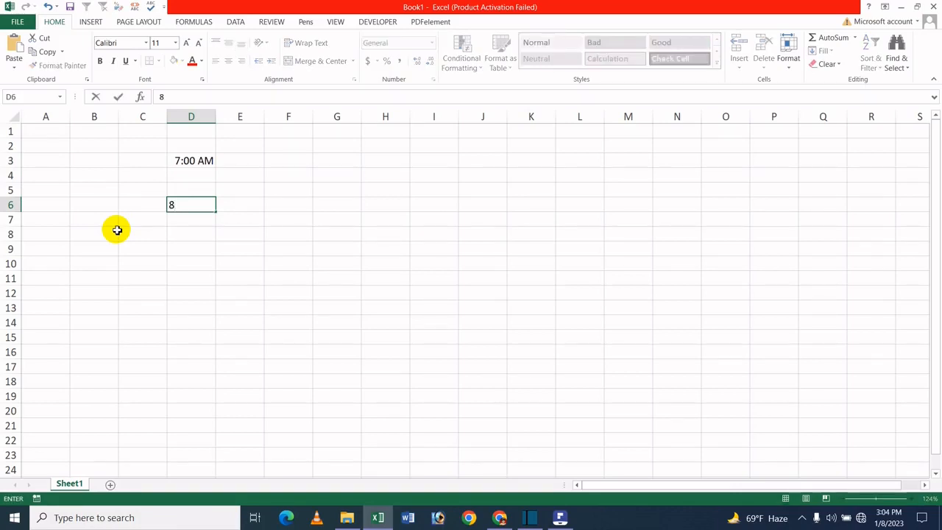
text( pm)
key(Return)
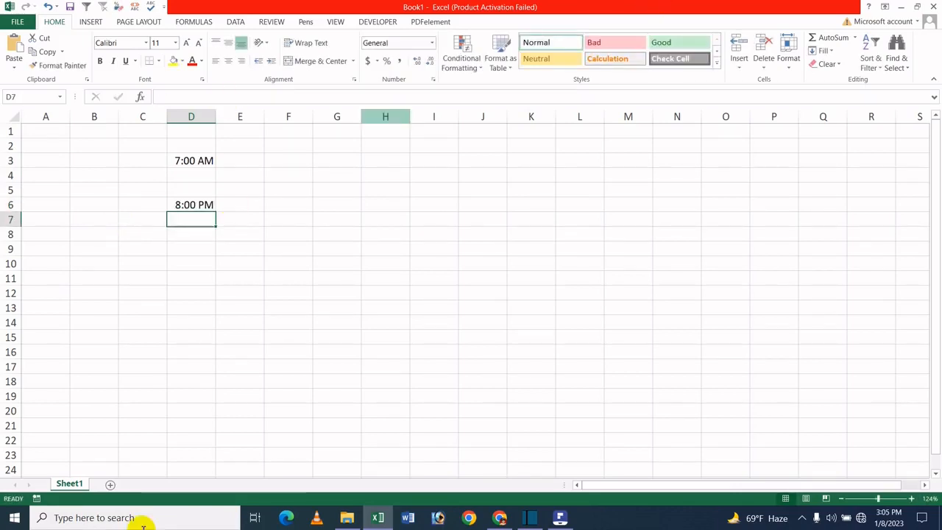
click(305, 244)
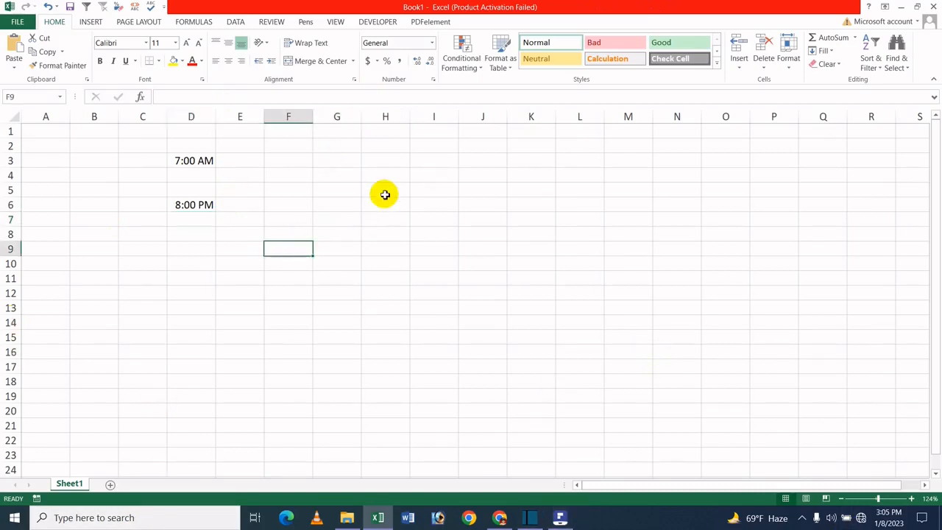
click(288, 159)
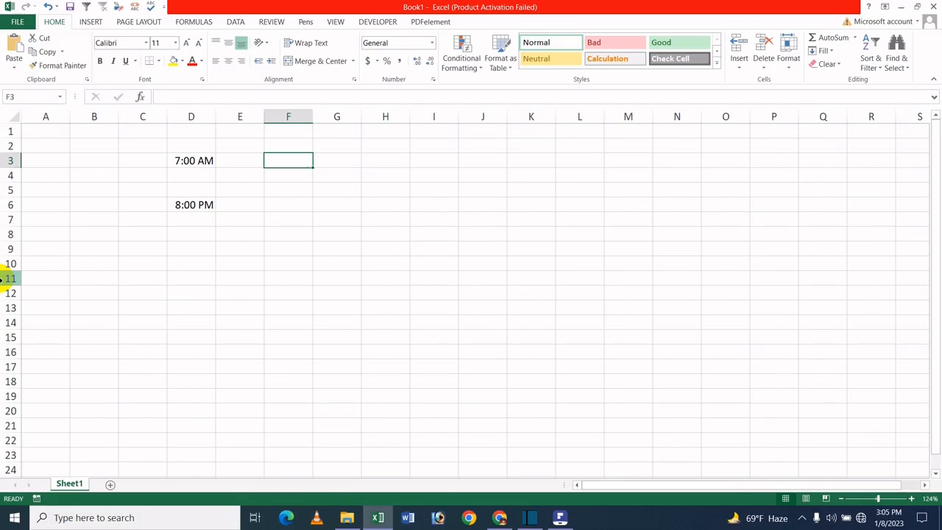
key(ctrl+semicolon)
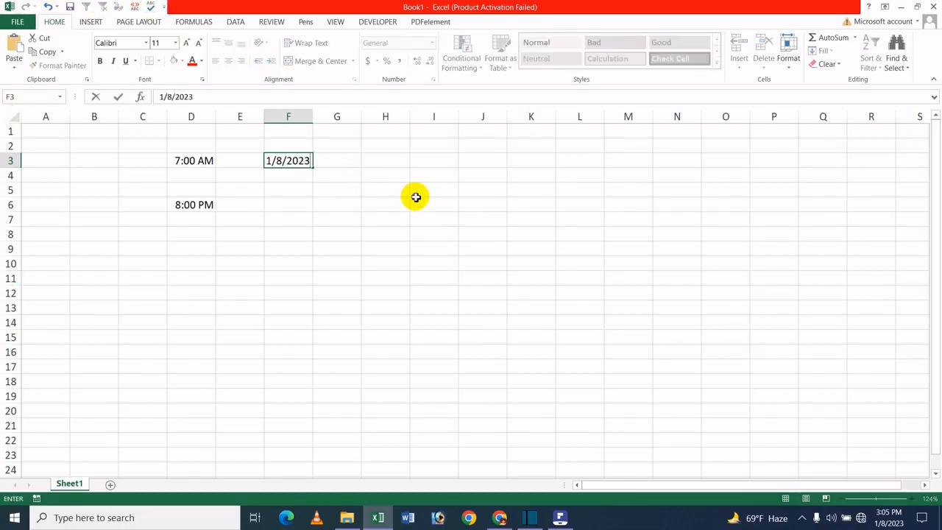
click(416, 196)
Clear the date from cell F3 and insert the current time there as a static value
click(294, 160)
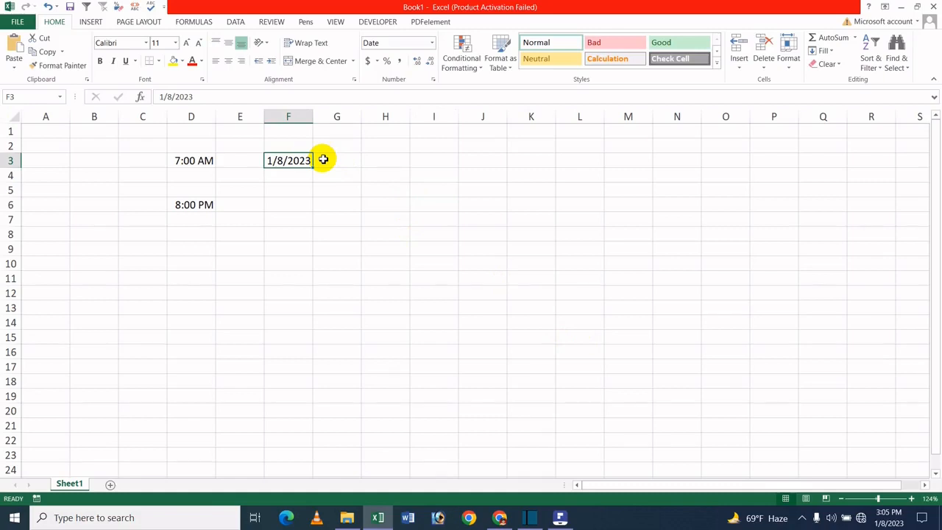
key(Delete)
key(ctrl+shift+semicolon)
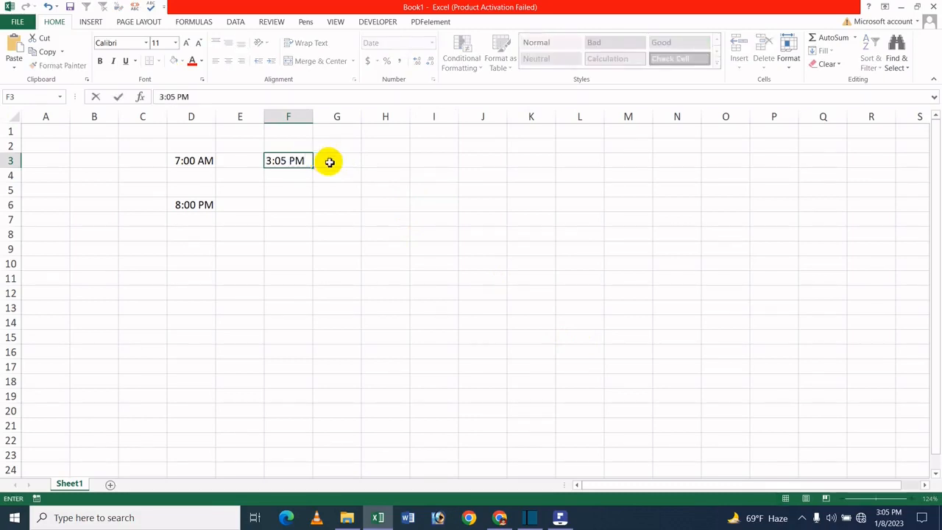
click(329, 162)
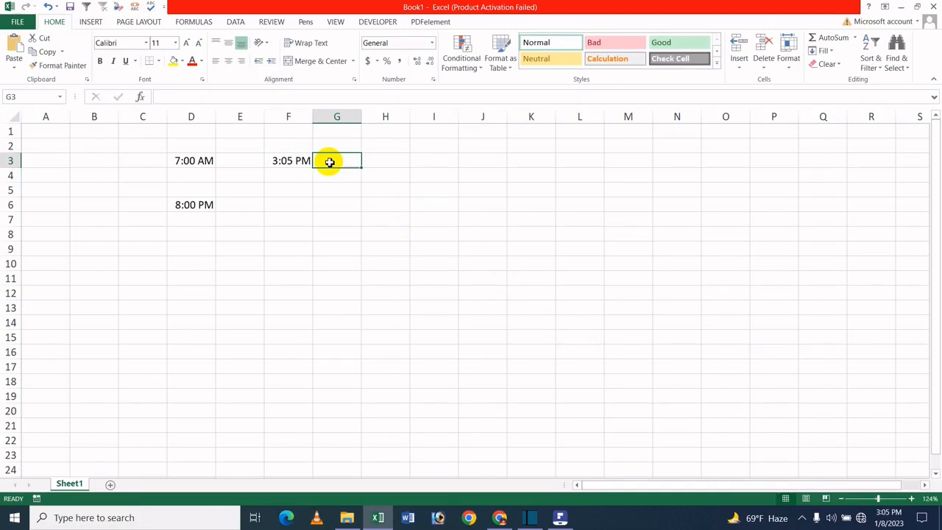
Check the system clock to compare it with the time inserted in cell F3
click(900, 521)
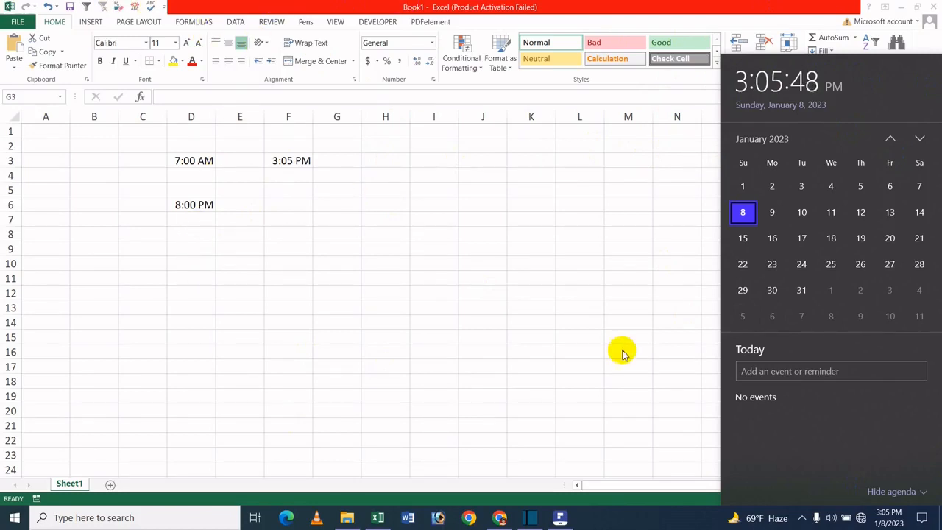
click(386, 257)
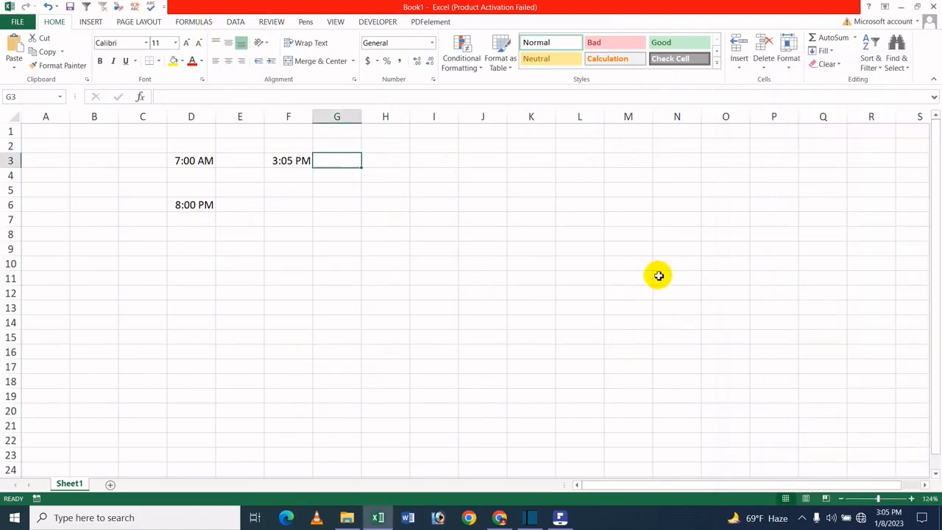
click(673, 234)
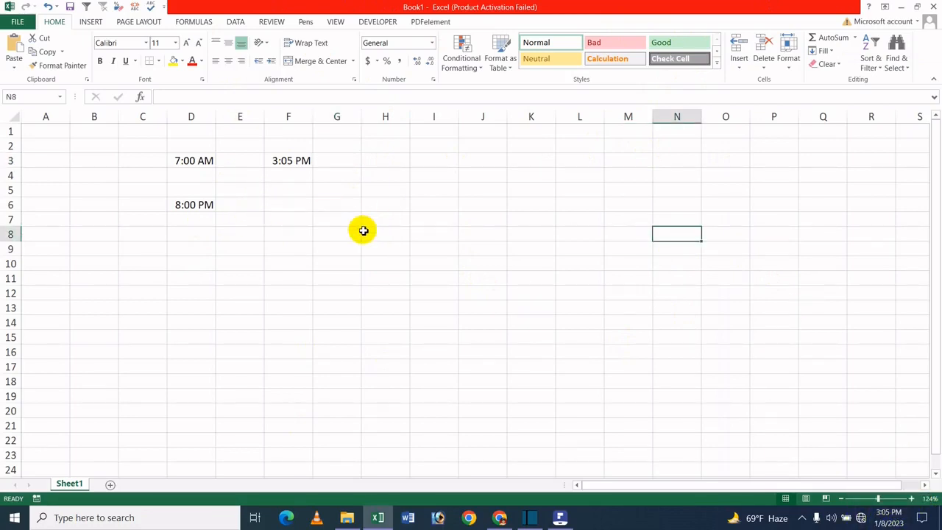
click(625, 338)
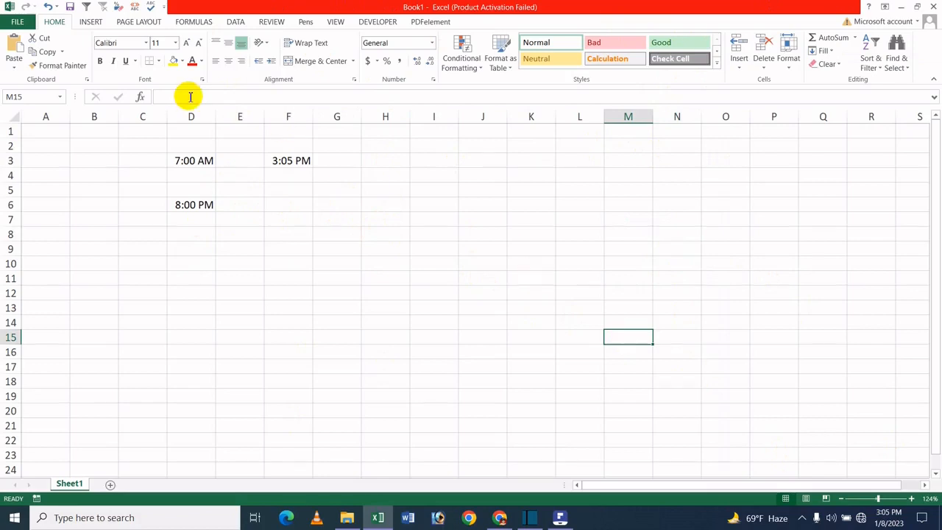
click(890, 517)
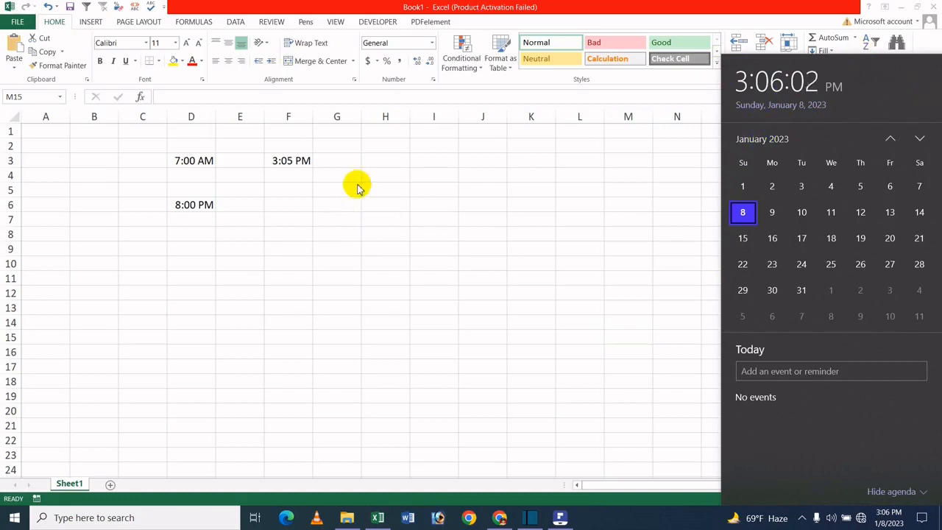
click(281, 205)
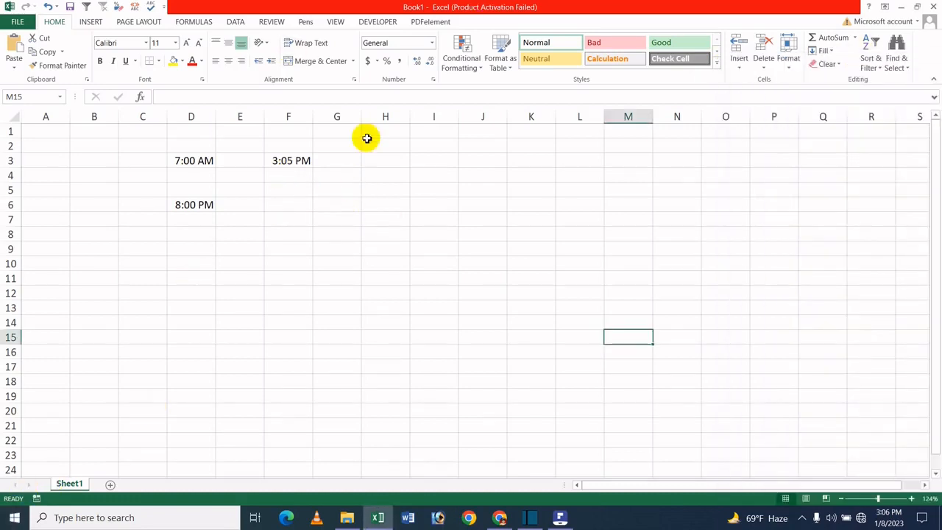
Insert the current time as a static value in cell F6
click(290, 185)
click(289, 216)
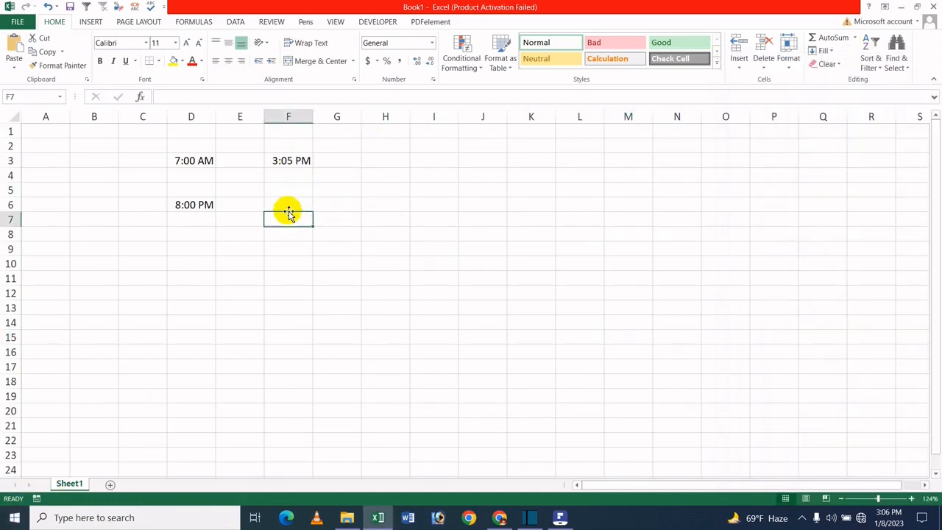
click(288, 206)
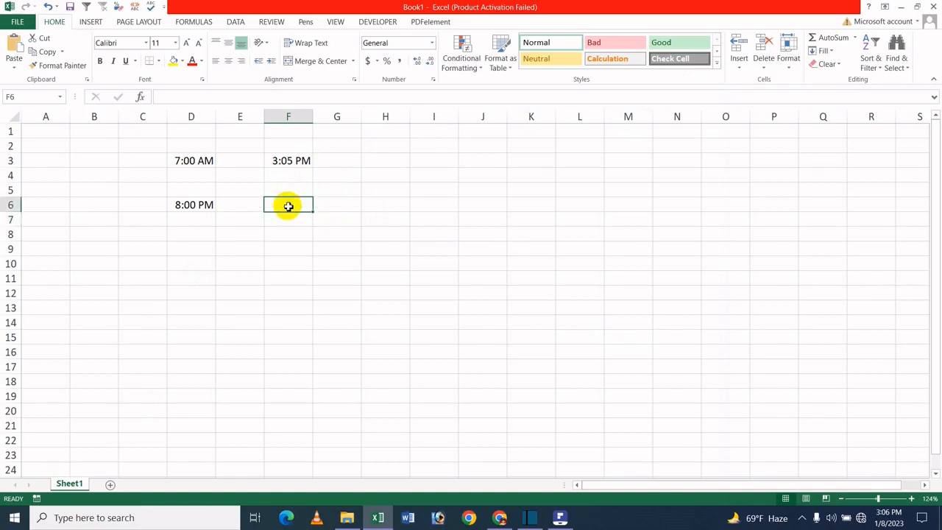
key(ctrl+shift+semicolon)
key(Return)
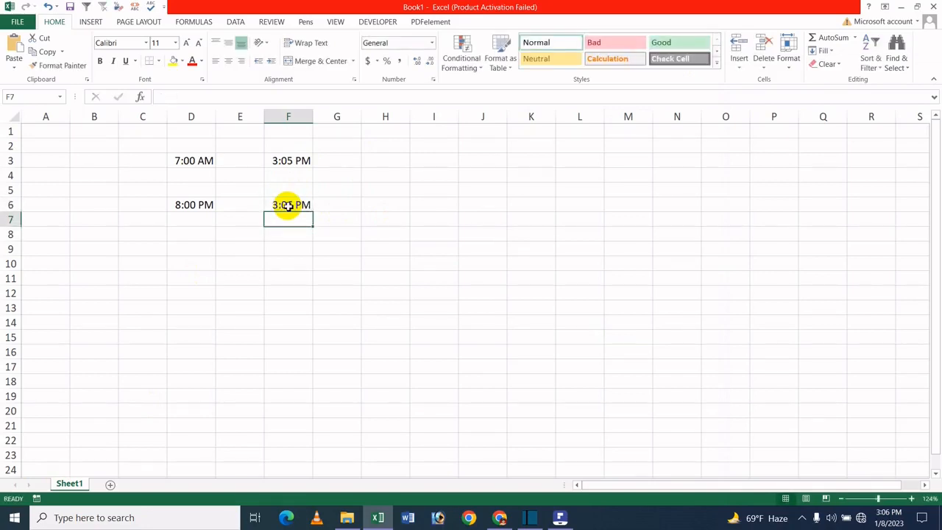
click(359, 193)
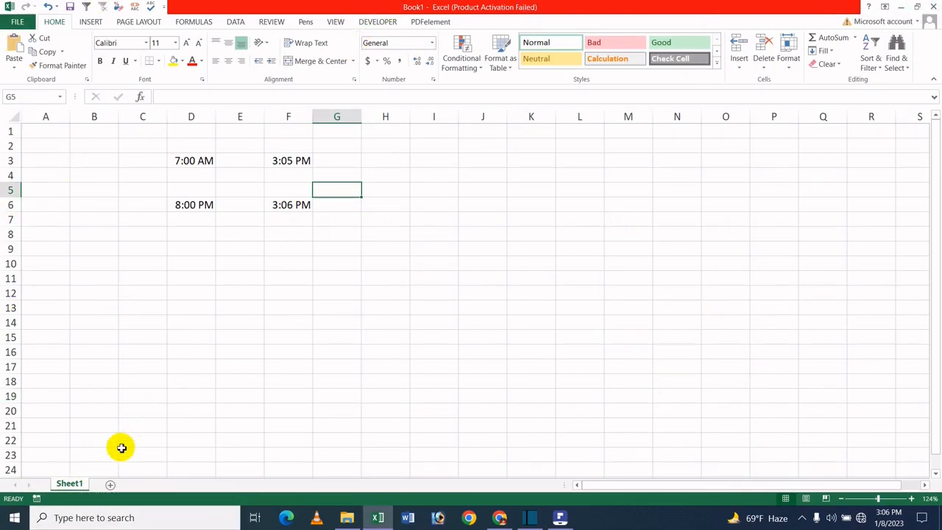
Add a new worksheet to the workbook and make C3 its active cell
click(108, 485)
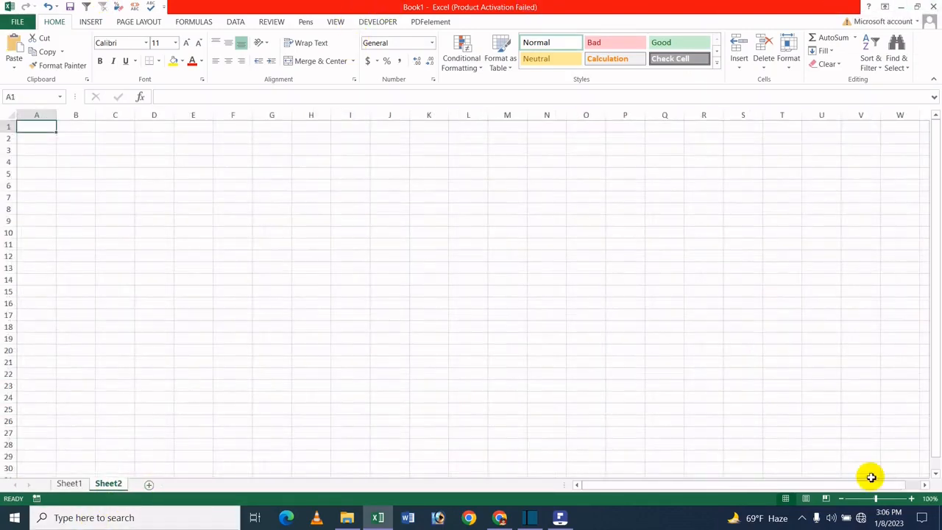
click(879, 500)
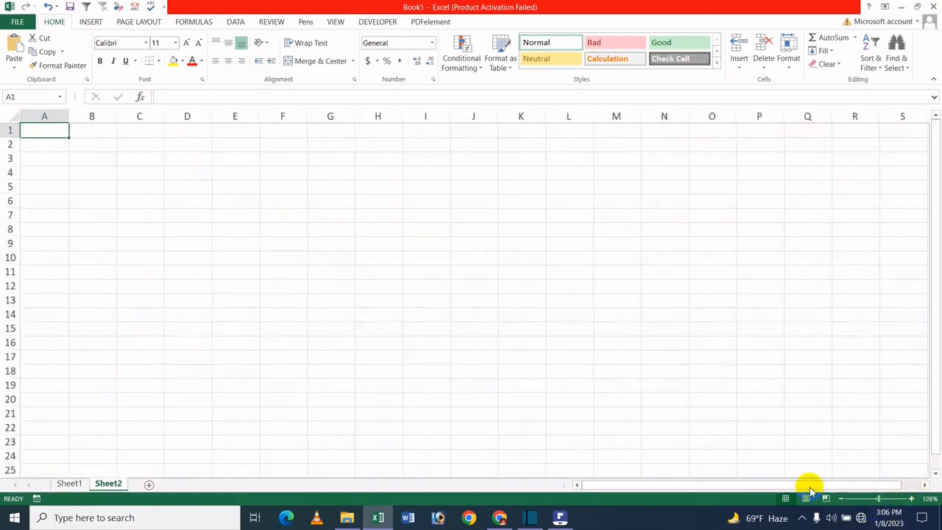
click(175, 216)
click(152, 157)
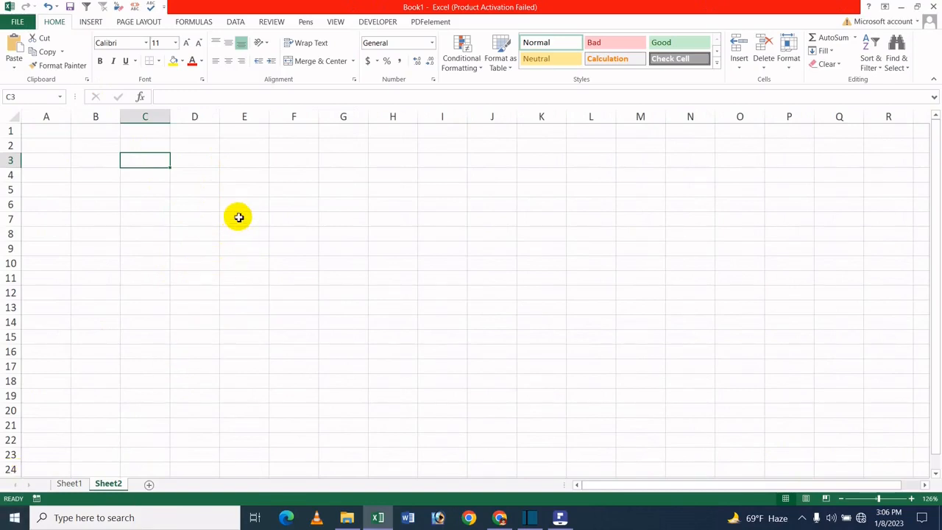
text(S)
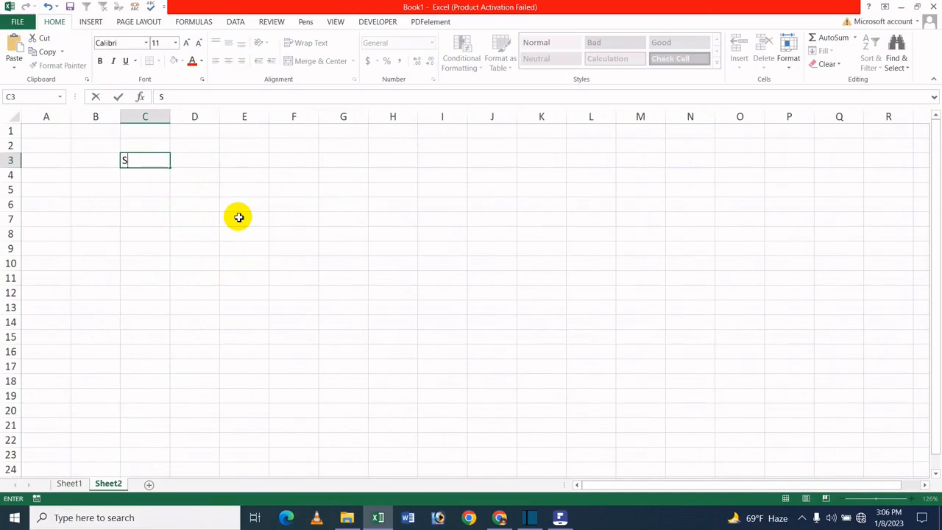
text(al)
key(BackSpace)
key(BackSpace)
text(rat)
key(BackSpace)
key(BackSpace)
key(BackSpace)
key(BackSpace)
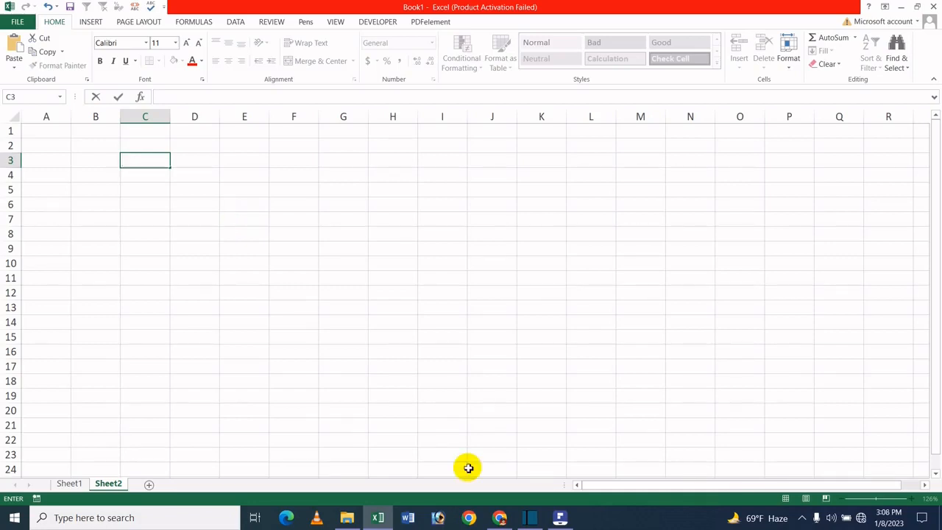
Enter the column headings "Start Time", "End Time" and "Duretion" in cells C3, D3 and E3
text(Start Time)
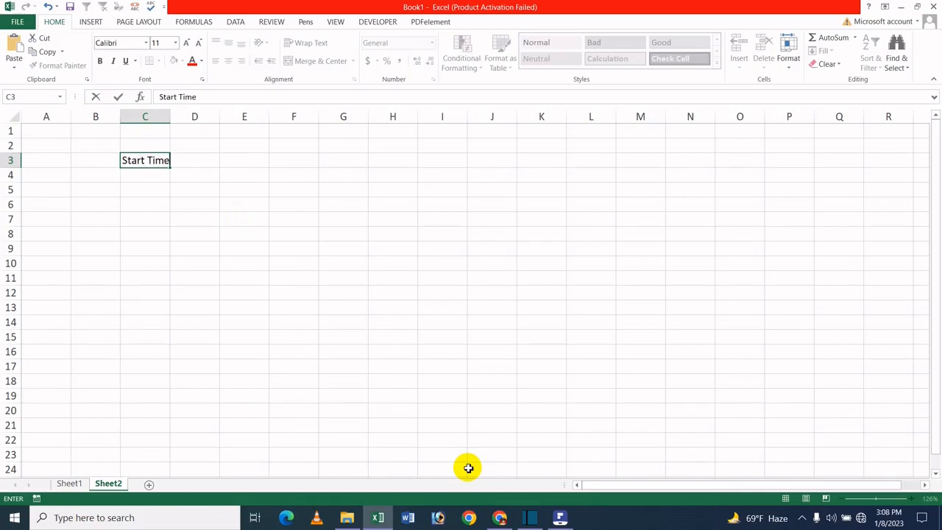
key(Tab)
text(E)
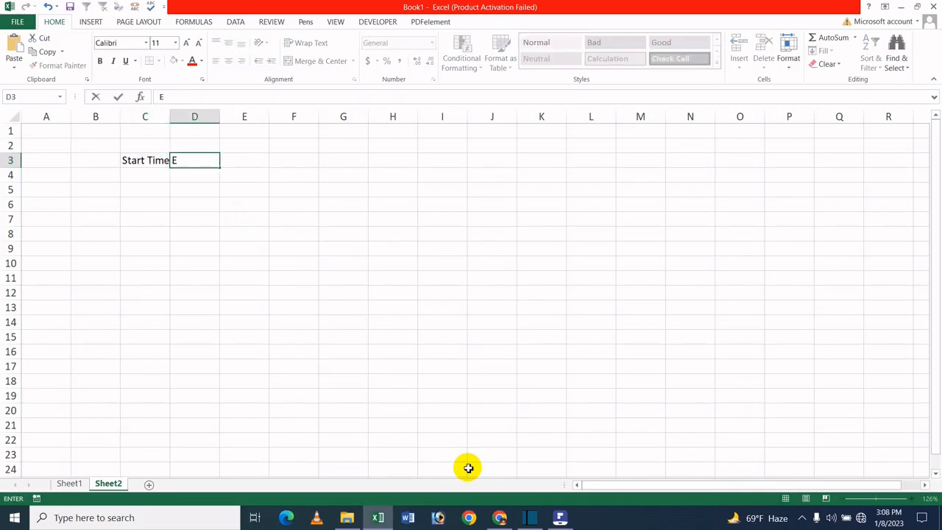
text(nd Time)
key(Tab)
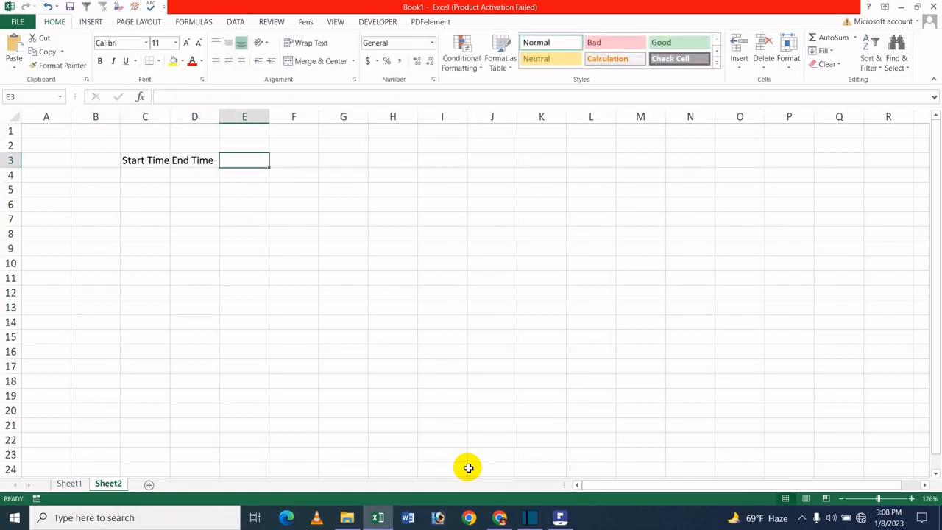
text(Dure)
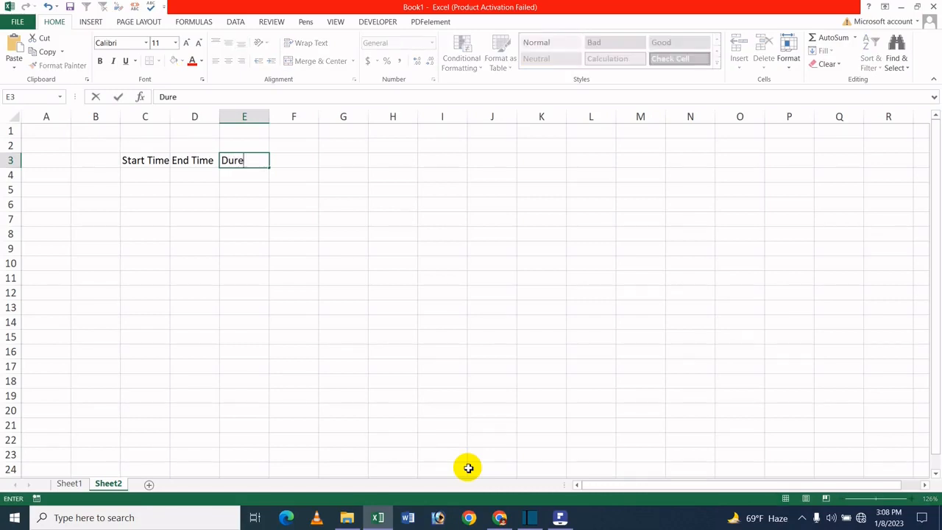
text(tion)
key(Return)
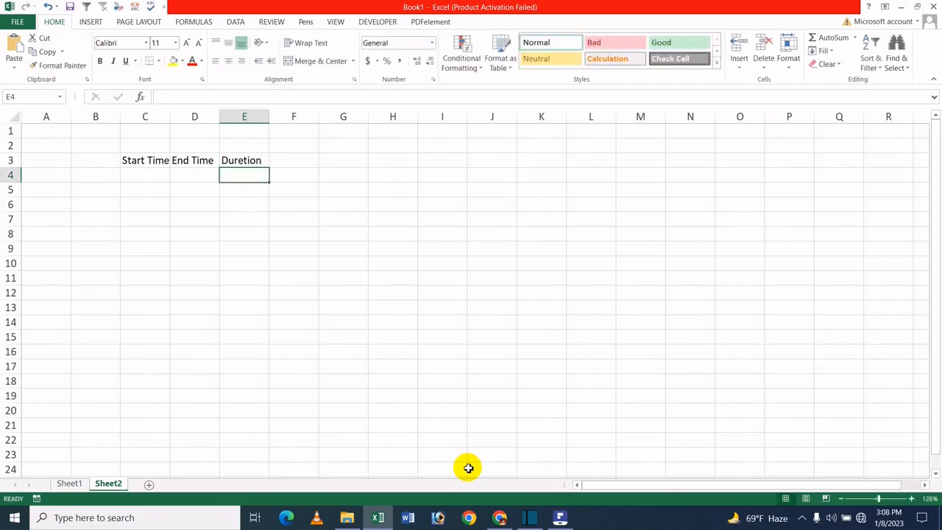
Enter 7:00 AM as the start time in cell C4
key(Left)
key(Left)
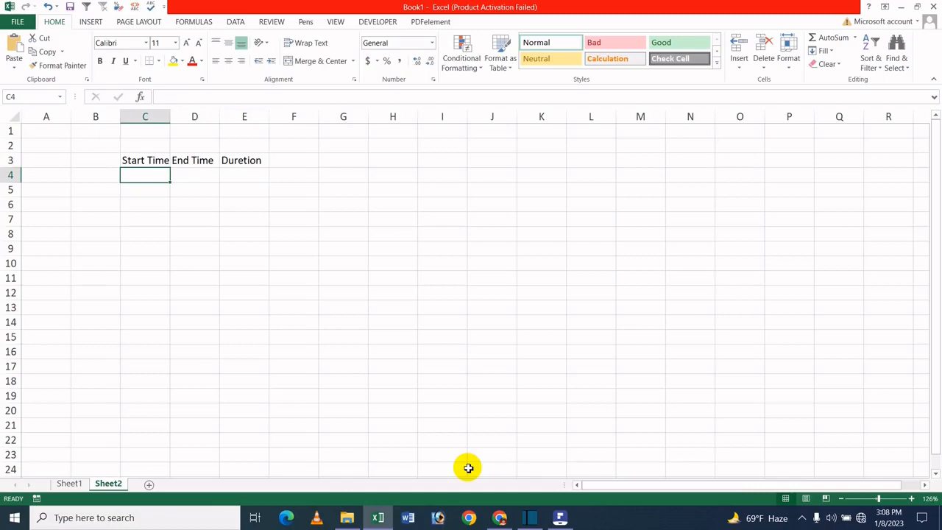
text(7)
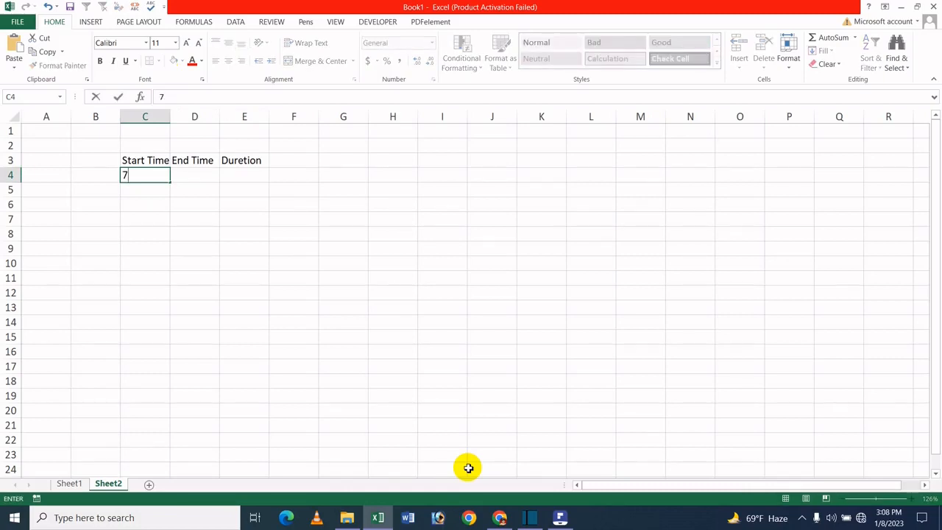
text( a)
key(Return)
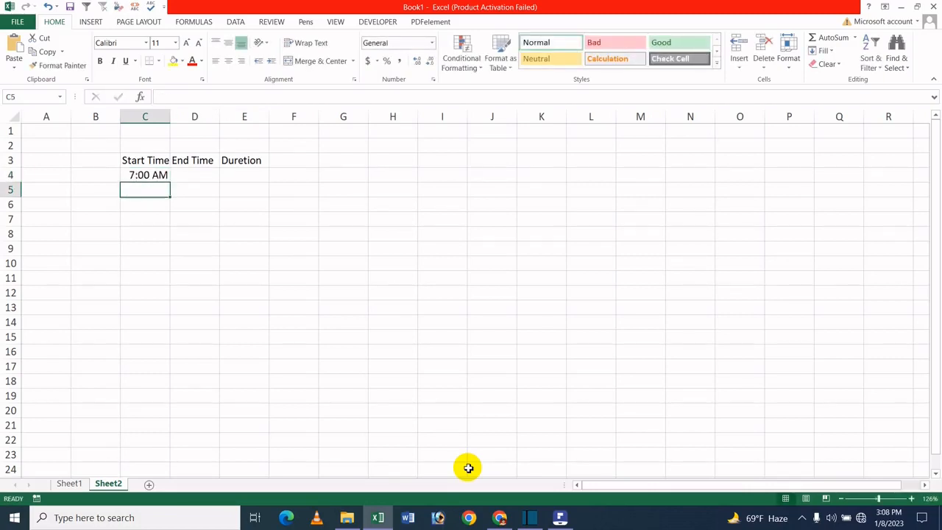
Enter 8:00 PM as the end time in cell D4
key(Right)
key(Up)
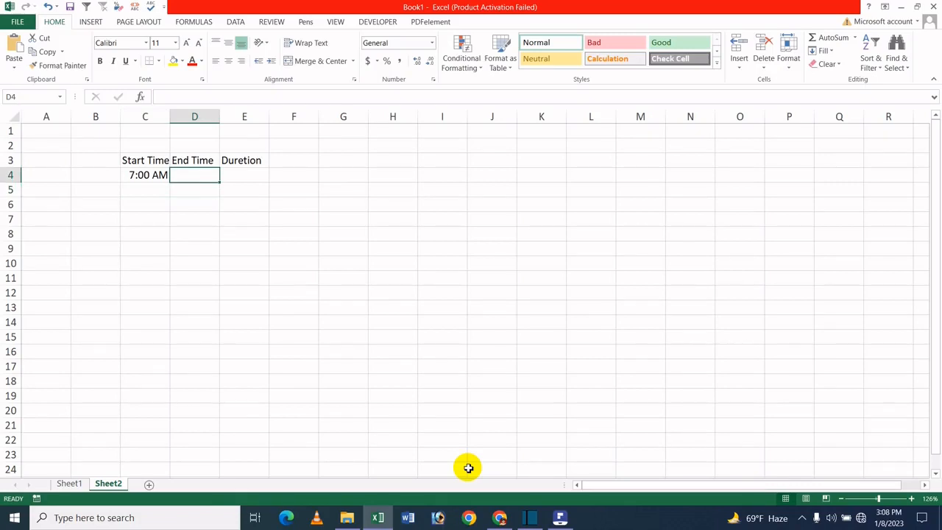
text(8)
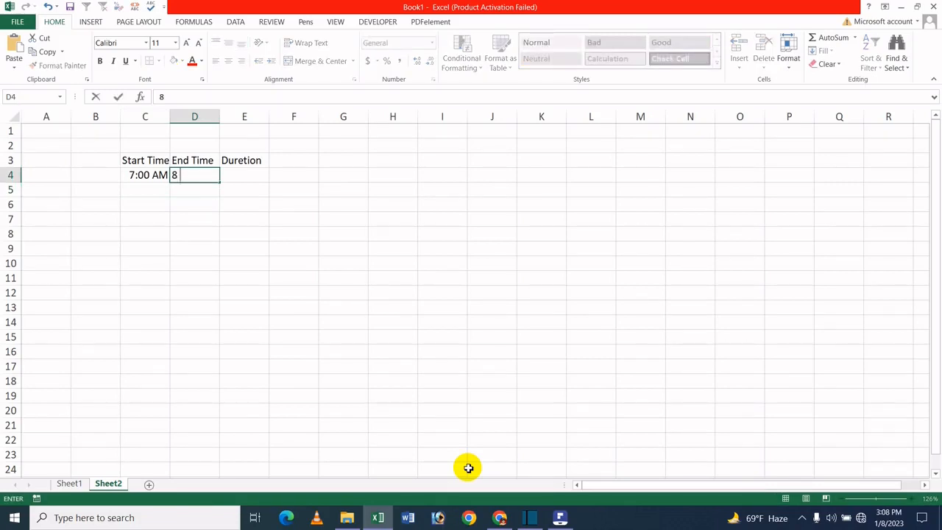
text( p)
key(Return)
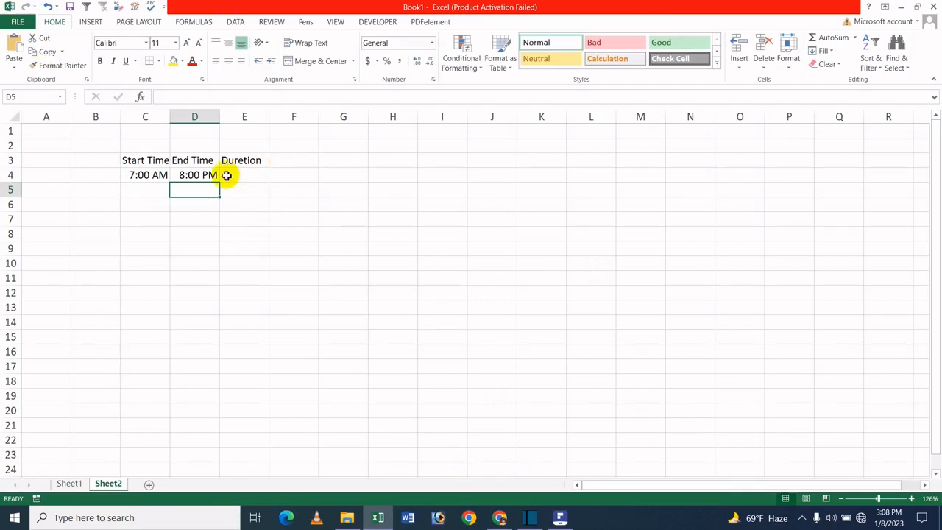
Calculate the duration in cell E4 by subtracting the start time from the end time with =D4-C4
click(184, 175)
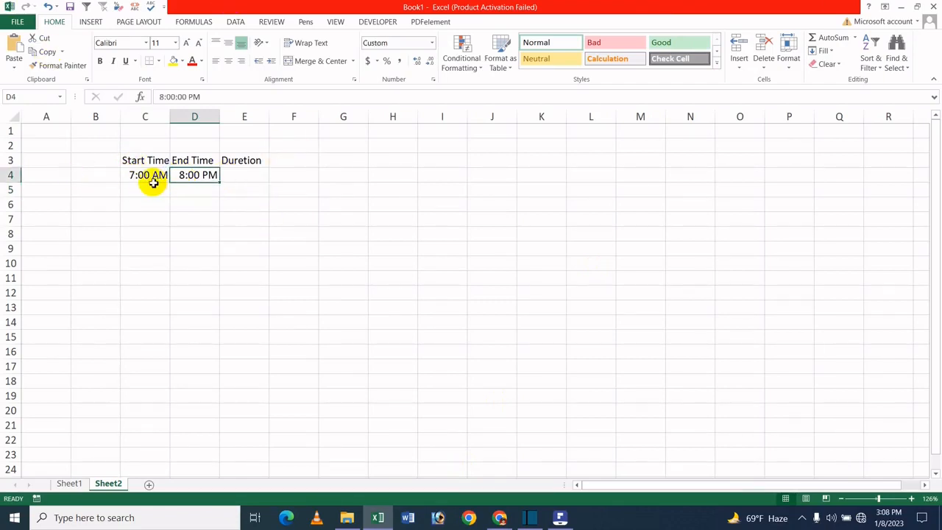
click(154, 182)
click(247, 175)
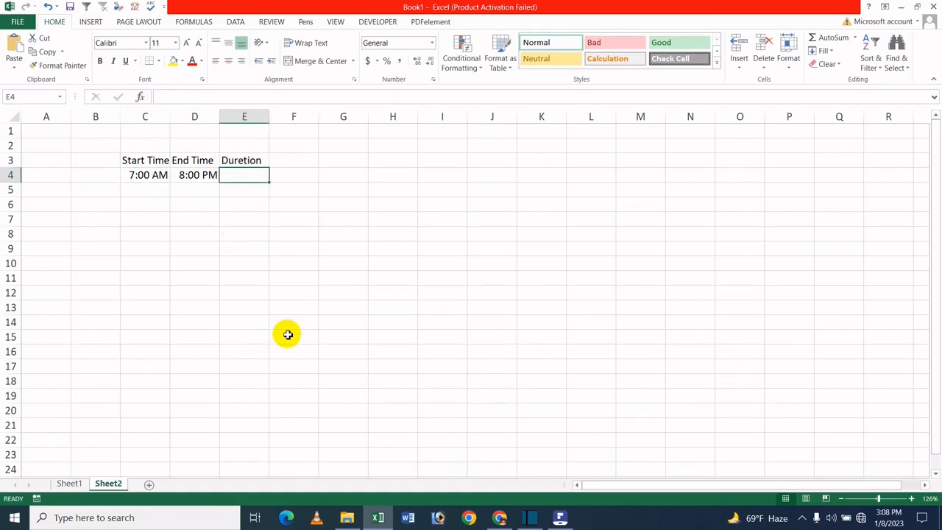
text(=)
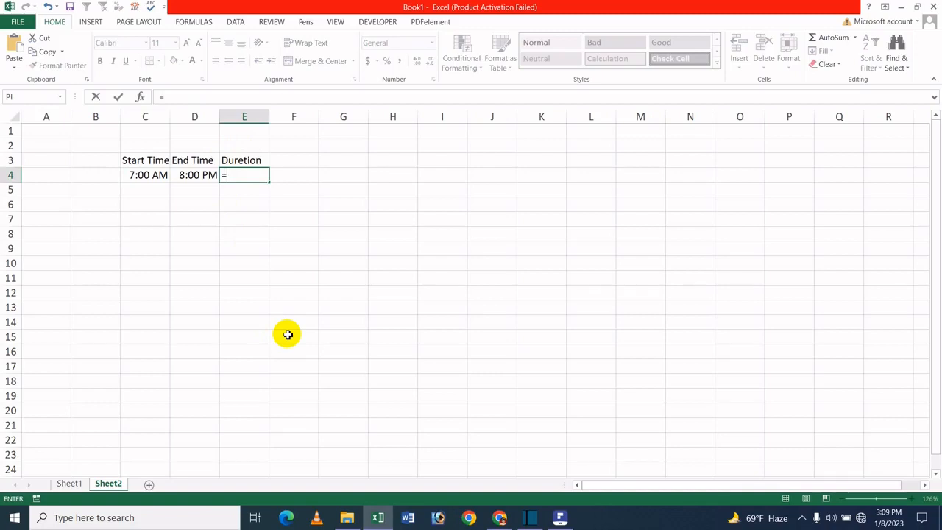
click(182, 178)
text(-)
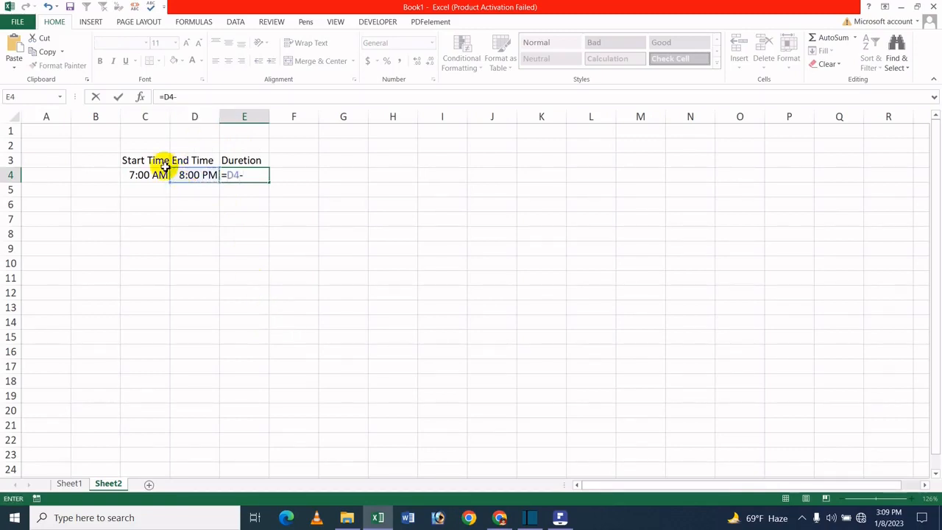
click(151, 174)
key(Return)
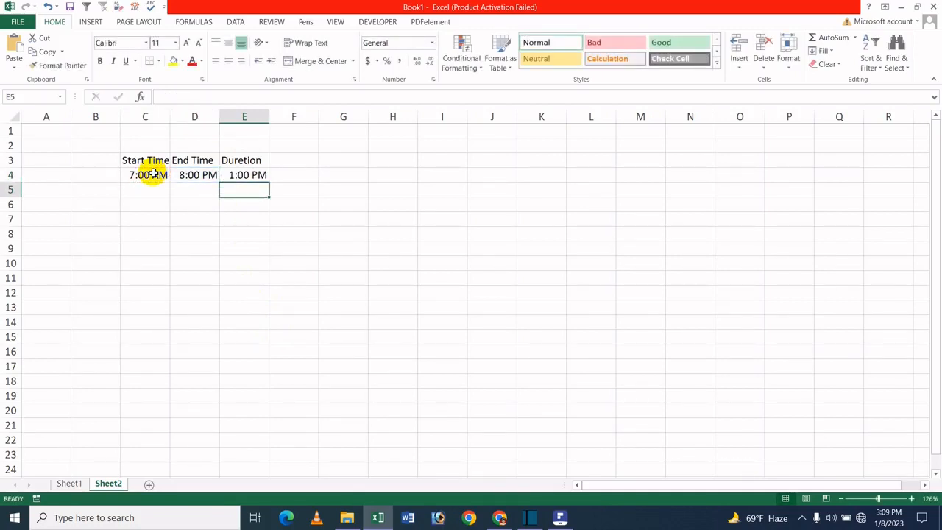
Format the duration in cell E4 with the 24-hour Time type 13:30
click(258, 174)
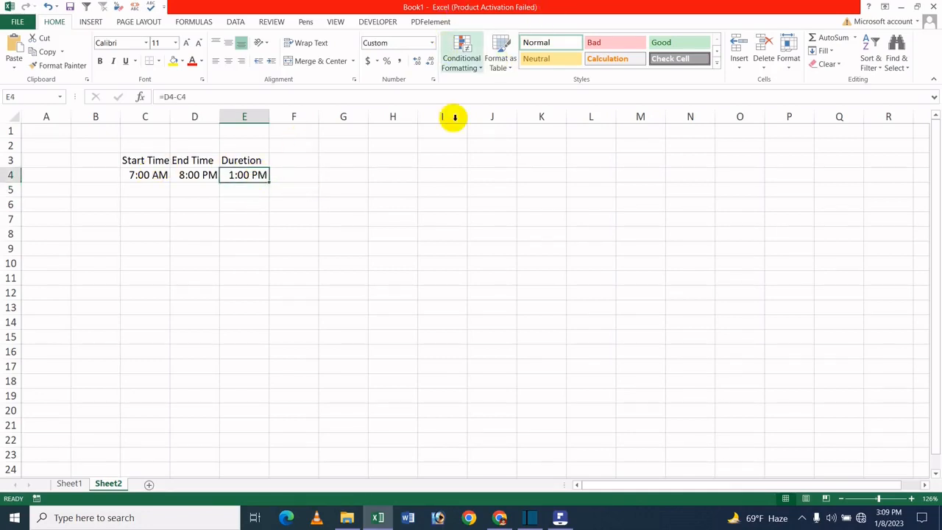
click(433, 79)
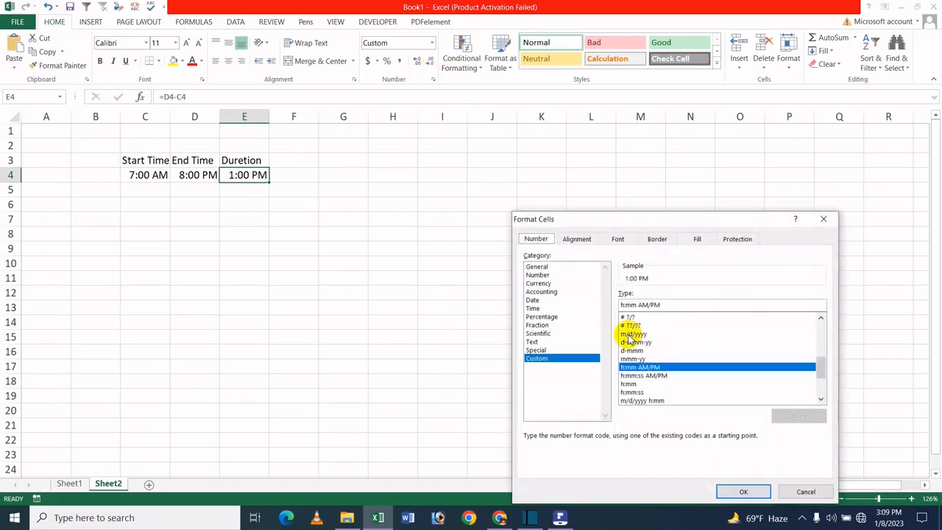
click(538, 310)
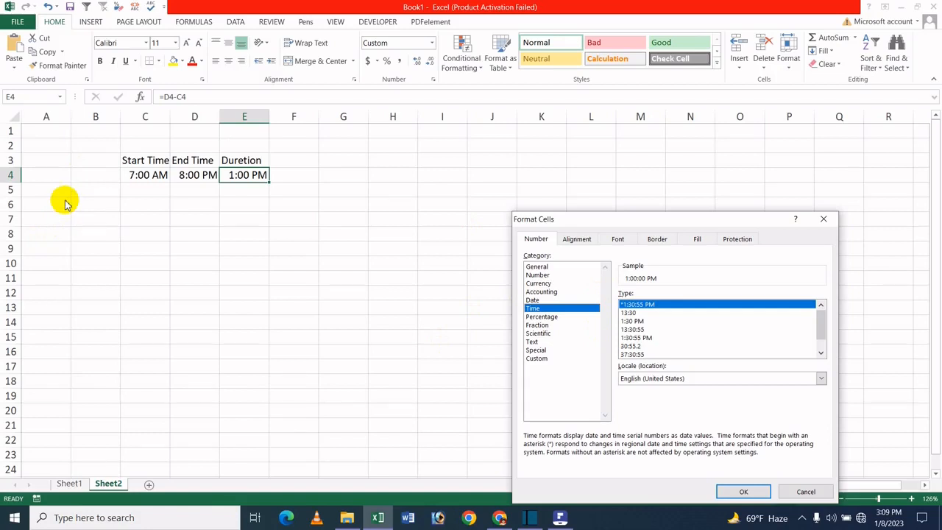
click(632, 314)
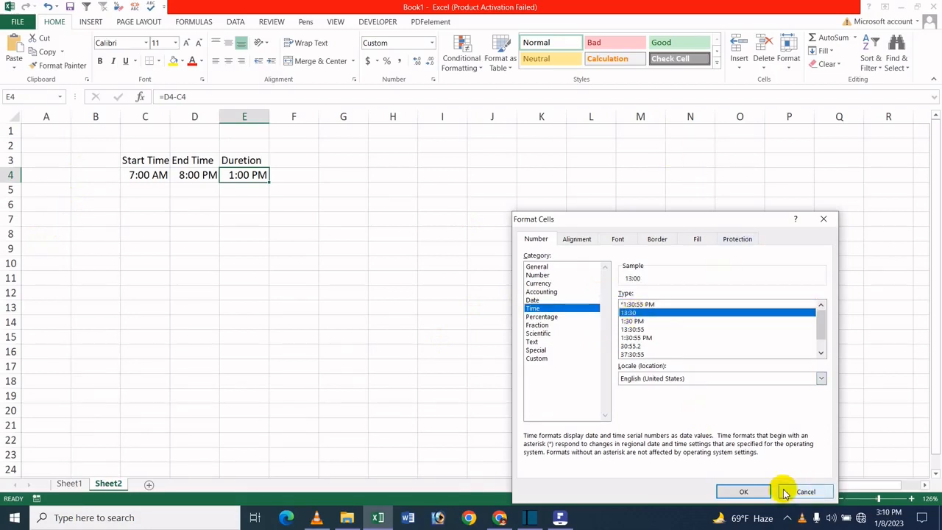
click(744, 492)
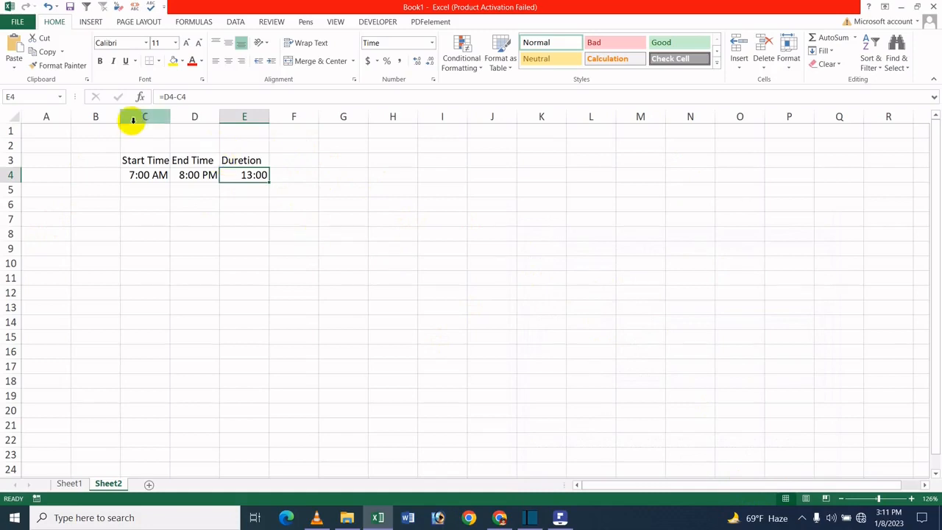
Change the start time in cell C4 to 8:00 AM and check the recalculated duration in E4
click(181, 165)
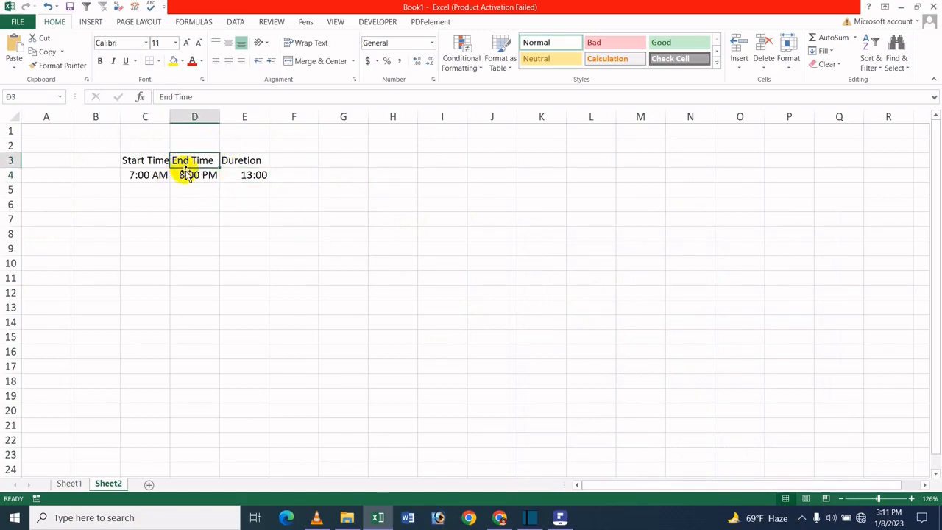
click(144, 177)
click(165, 96)
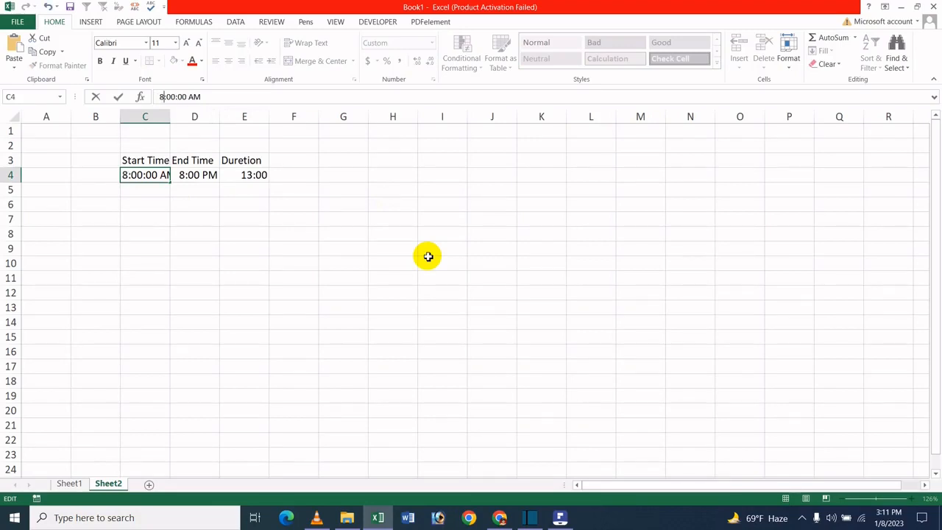
key(Return)
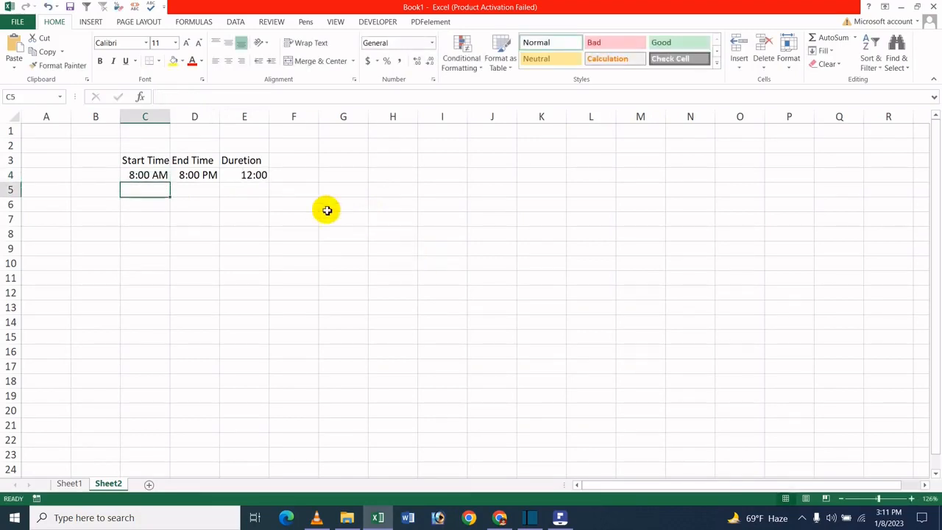
click(239, 179)
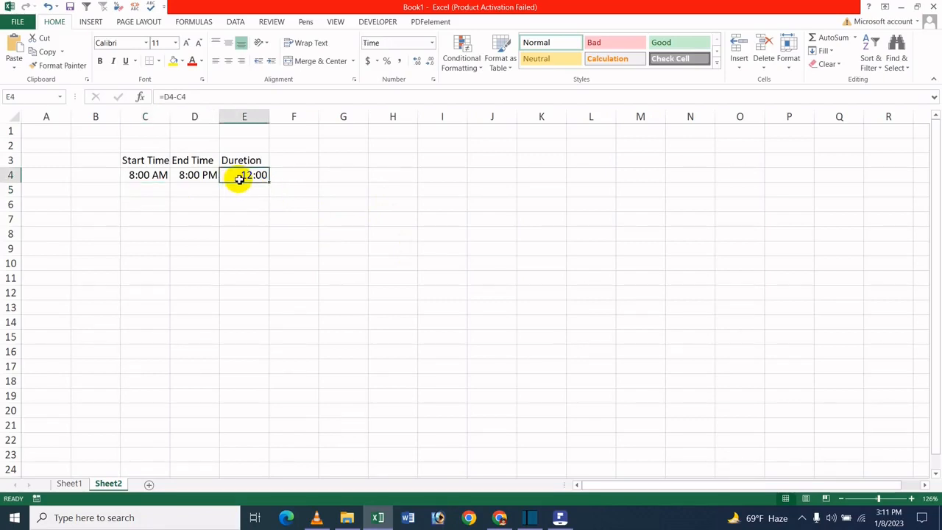
click(161, 177)
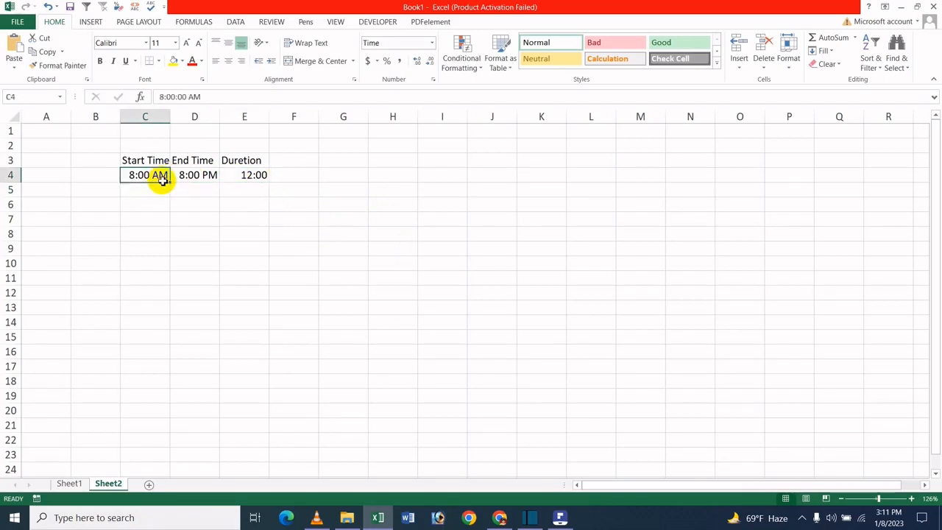
click(226, 178)
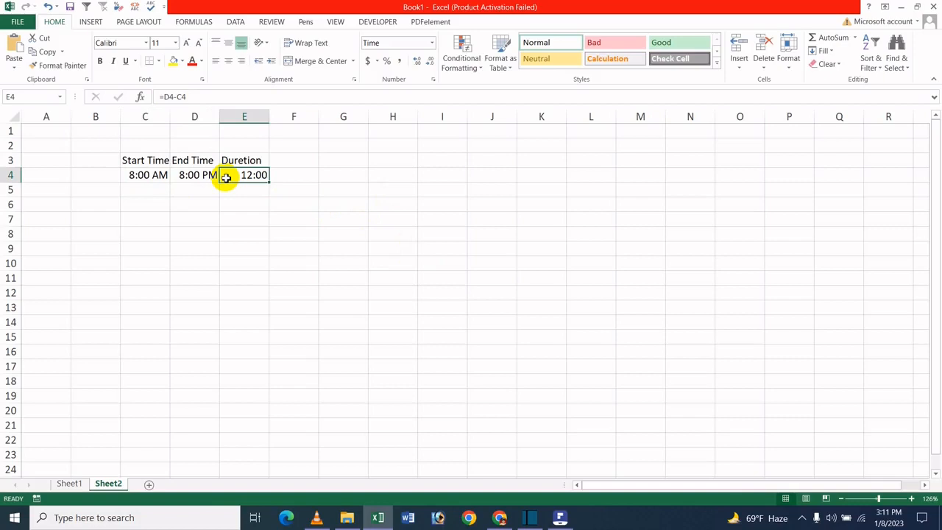
Apply the standard Time number format to the start time, end time and duration in cells C4:E4
click(262, 229)
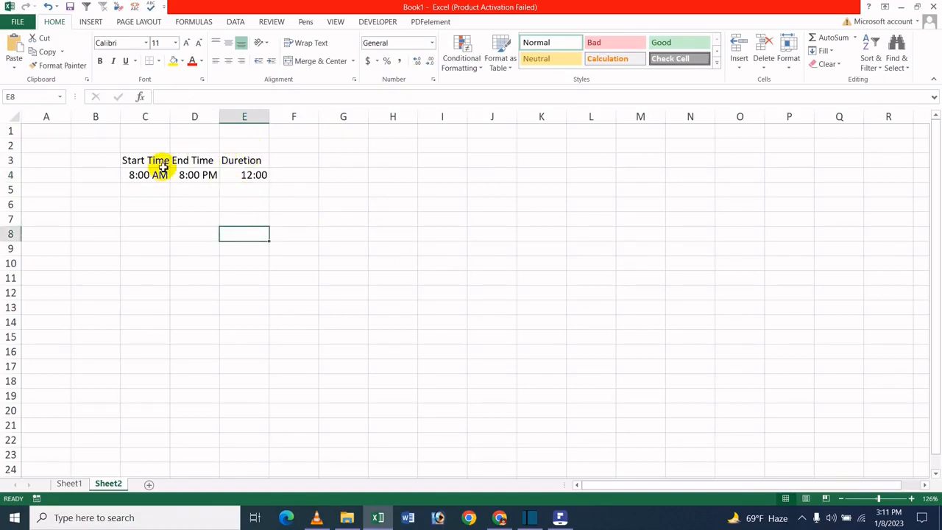
drag(140, 174, 258, 174)
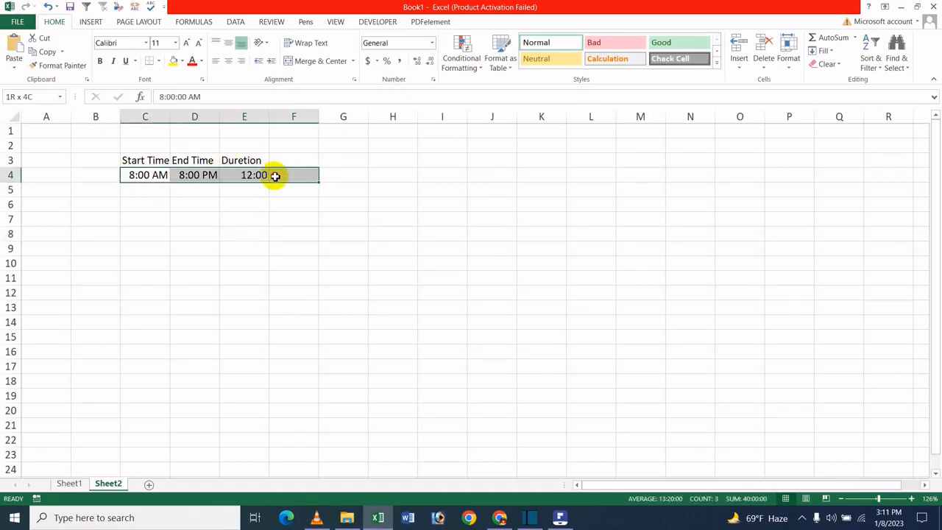
click(434, 44)
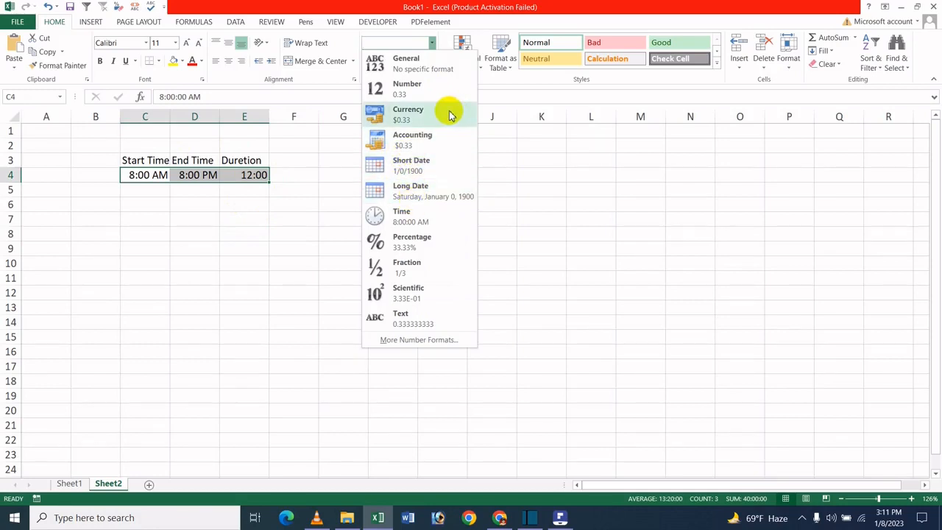
click(417, 220)
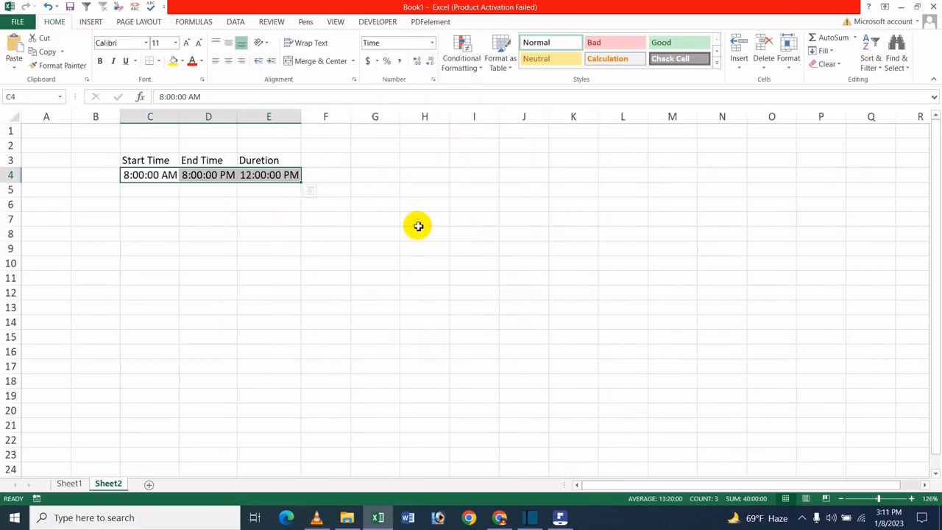
click(425, 206)
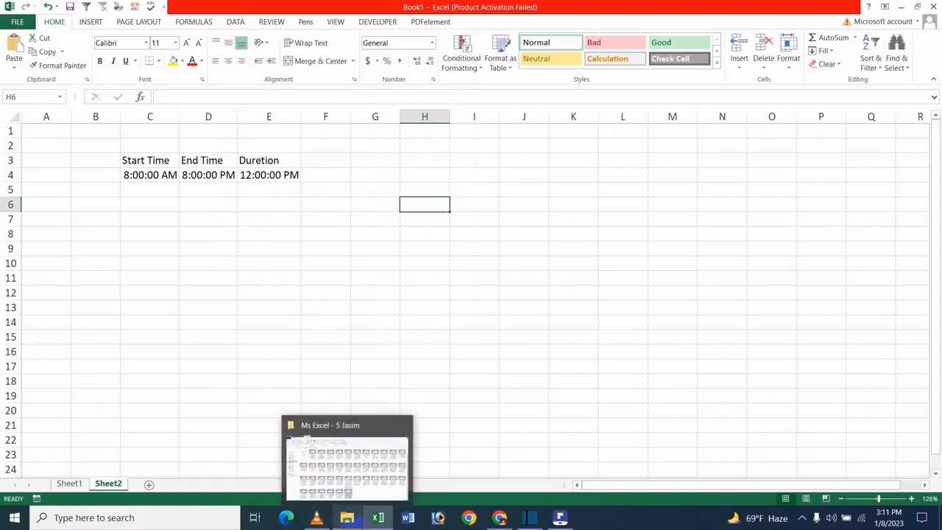
Apply the Comma style to the start and end times in cells C4:D4 to show them as decimal numbers
click(273, 219)
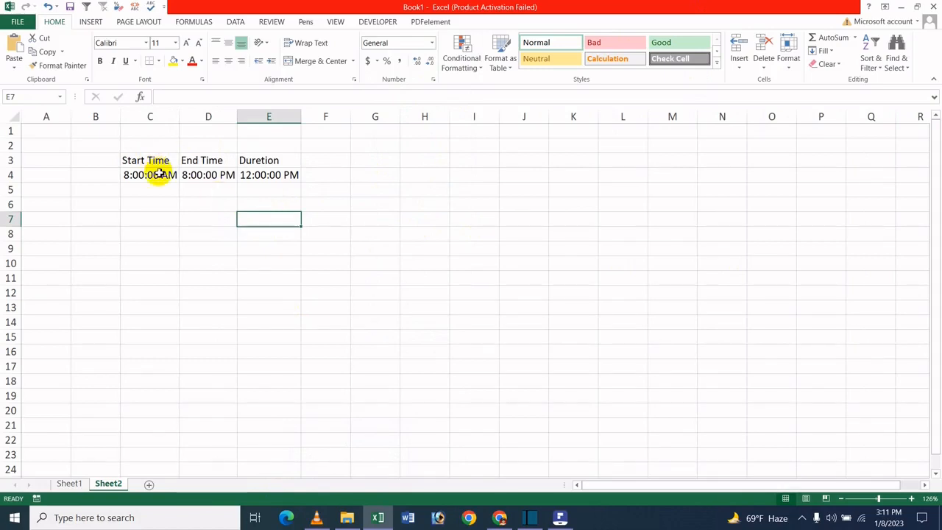
drag(169, 172, 198, 174)
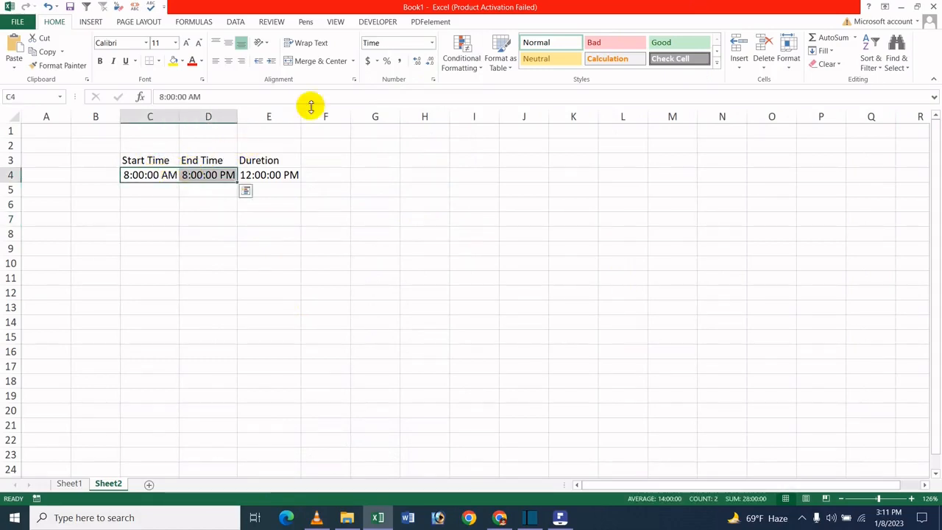
click(401, 61)
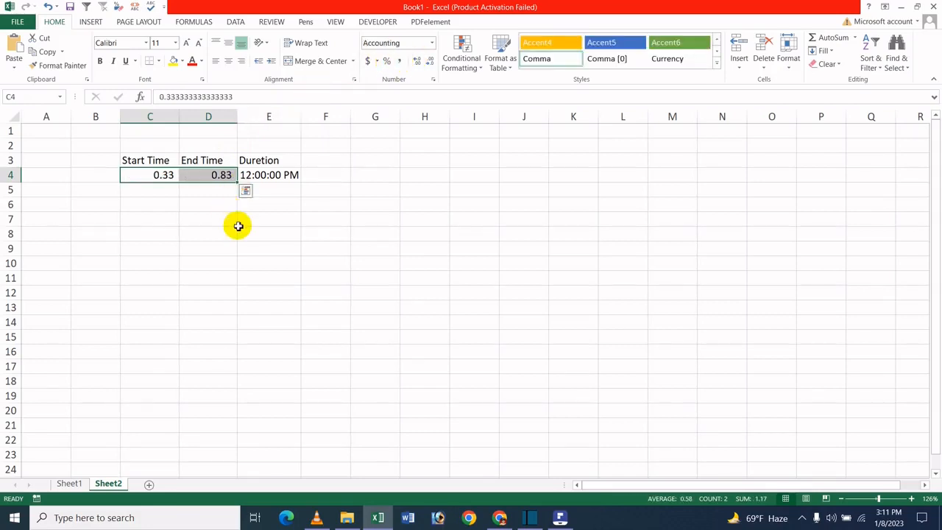
Calculate the difference between the end and start values in cell E7 with =D4-C4 and compare it with the duration in E4
click(273, 219)
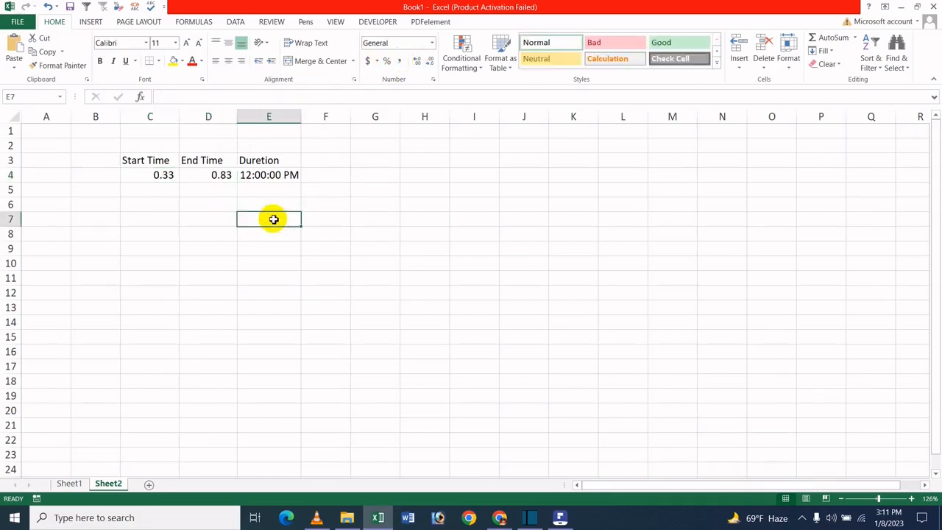
text(=)
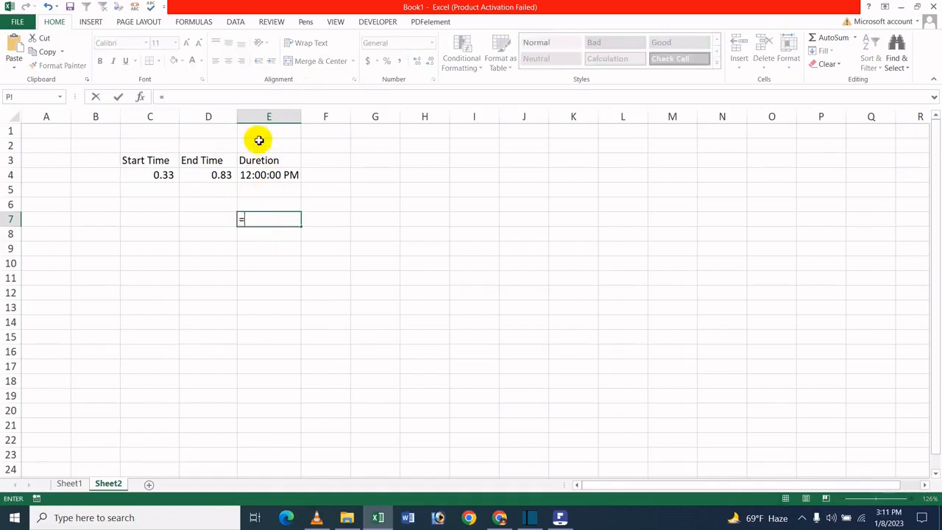
click(201, 175)
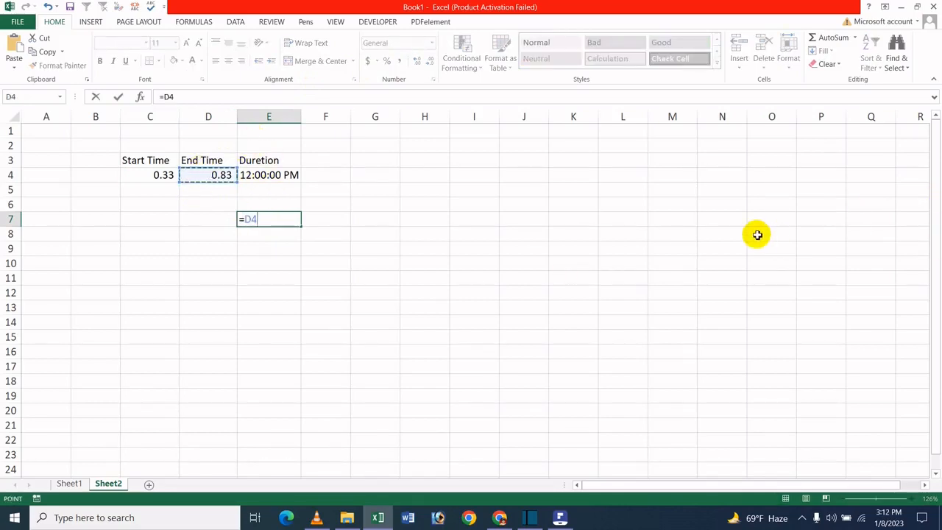
text(-)
click(157, 178)
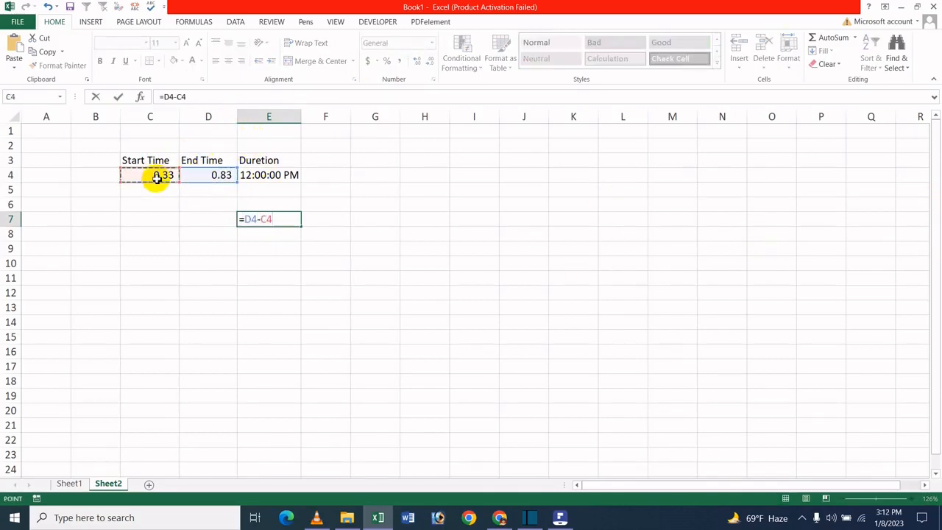
key(Return)
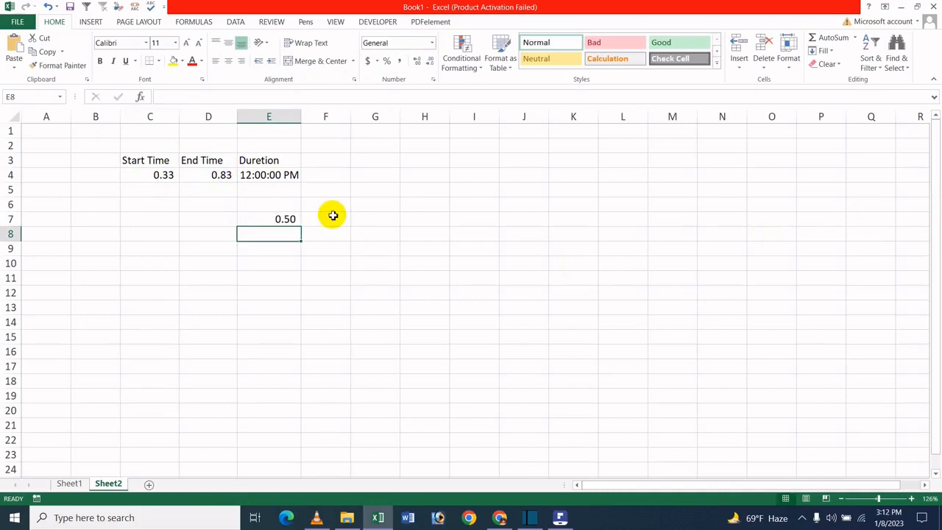
click(284, 218)
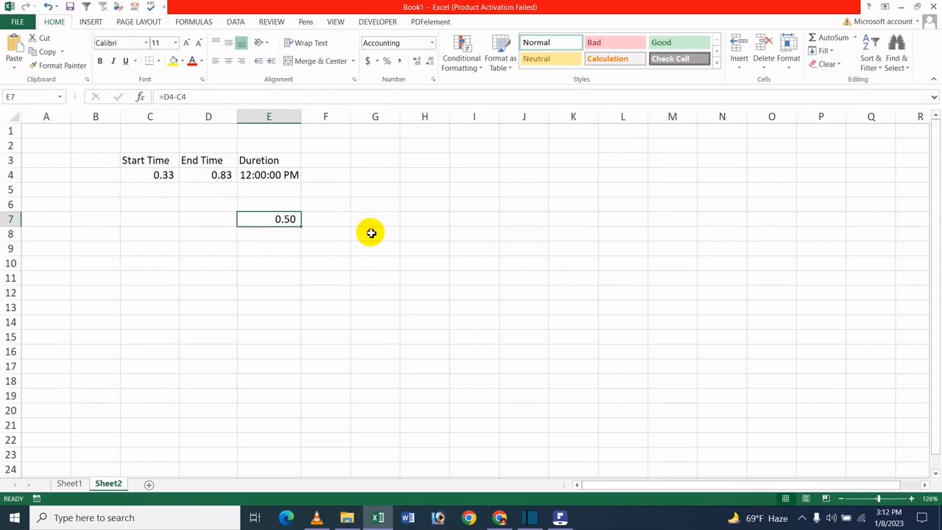
click(371, 232)
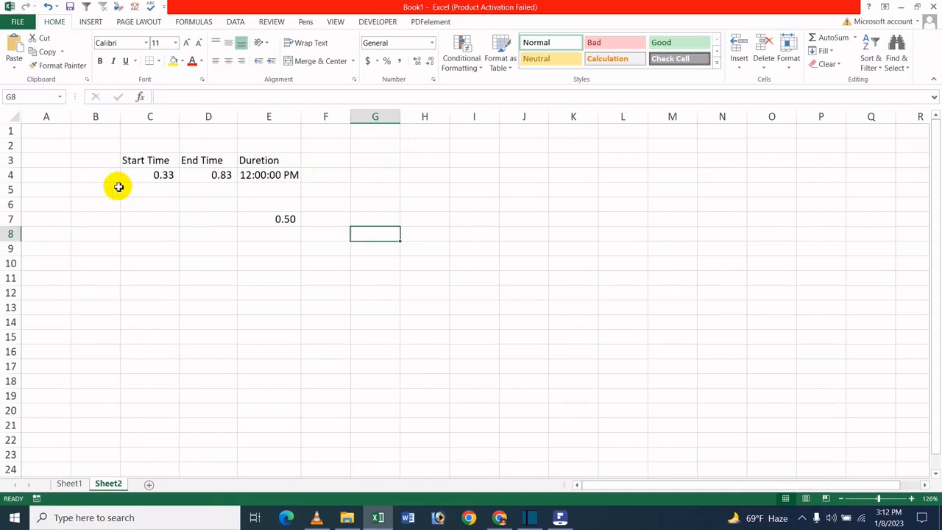
click(254, 176)
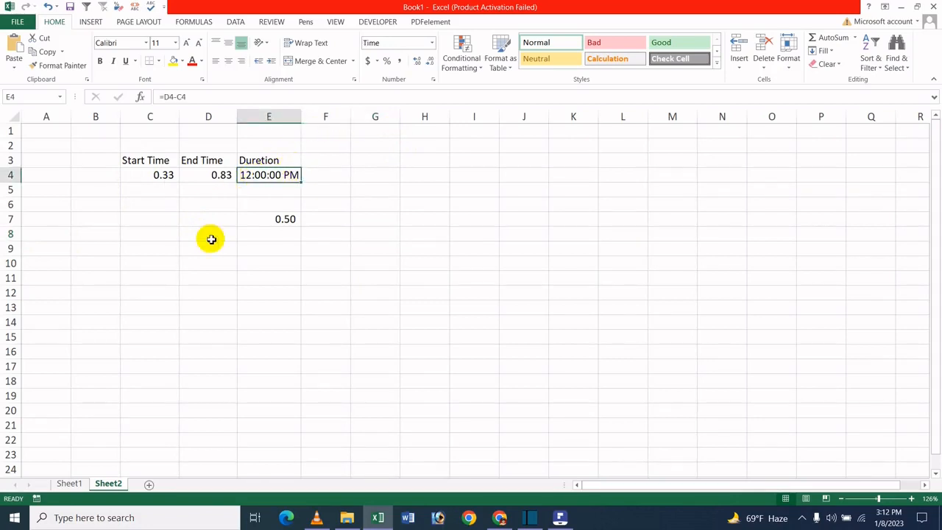
Compare the difference formula in cell E7 with the decimal start and end values in C4 and D4
click(266, 218)
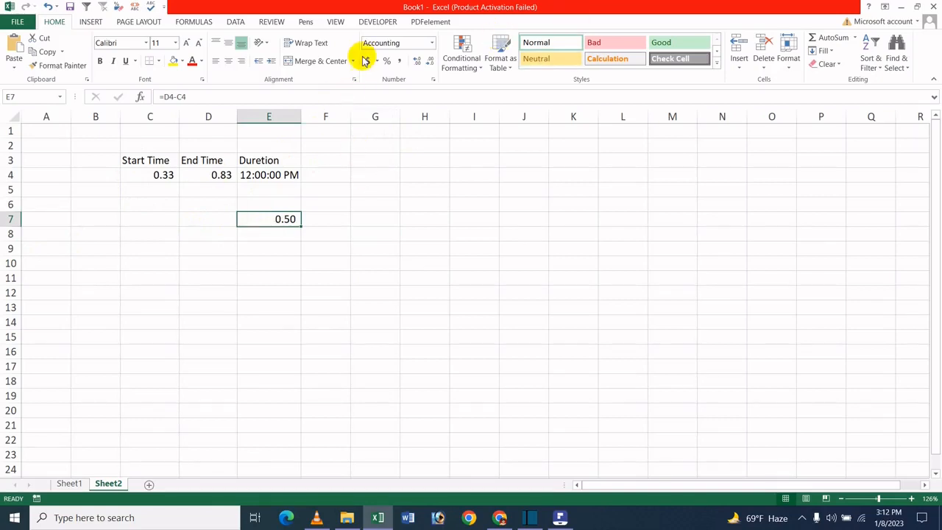
click(211, 174)
drag(130, 186, 157, 176)
click(208, 163)
click(186, 174)
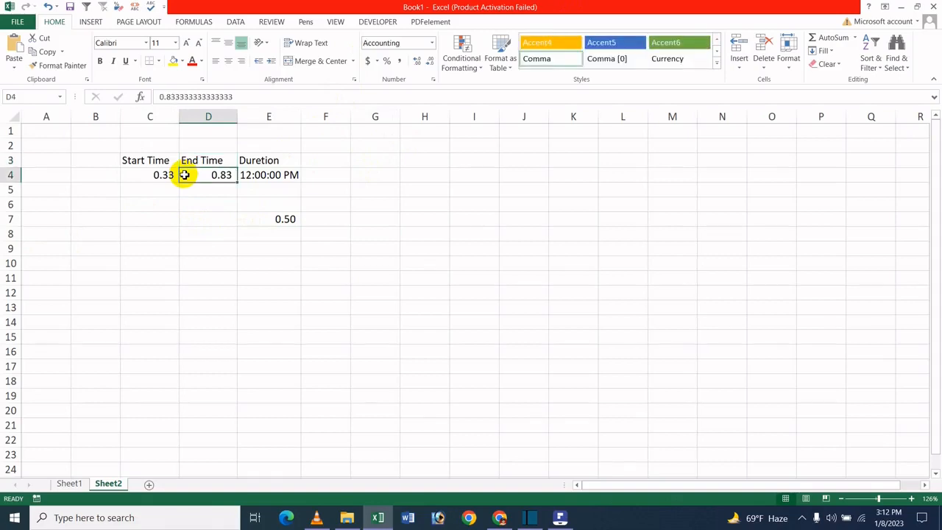
click(357, 235)
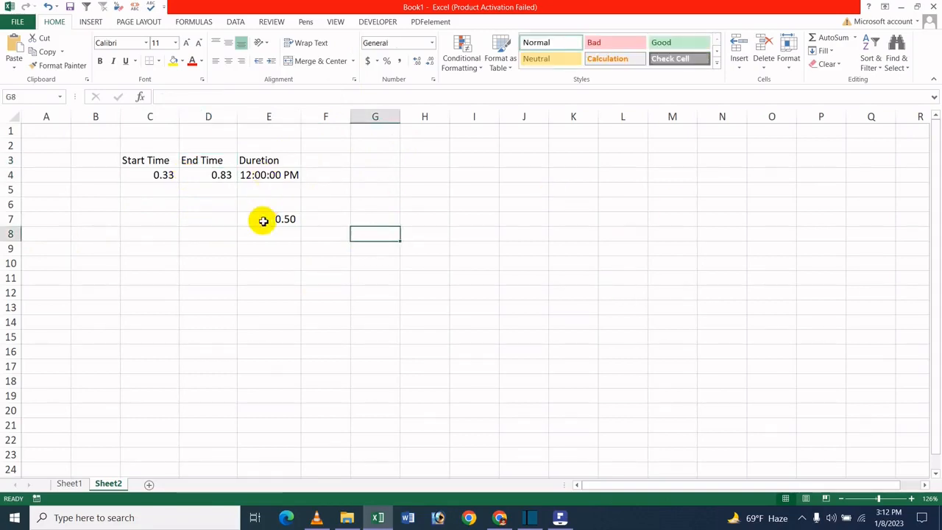
Apply the General number format to the start and end times in cells C4:D4
click(220, 174)
shift+click(137, 178)
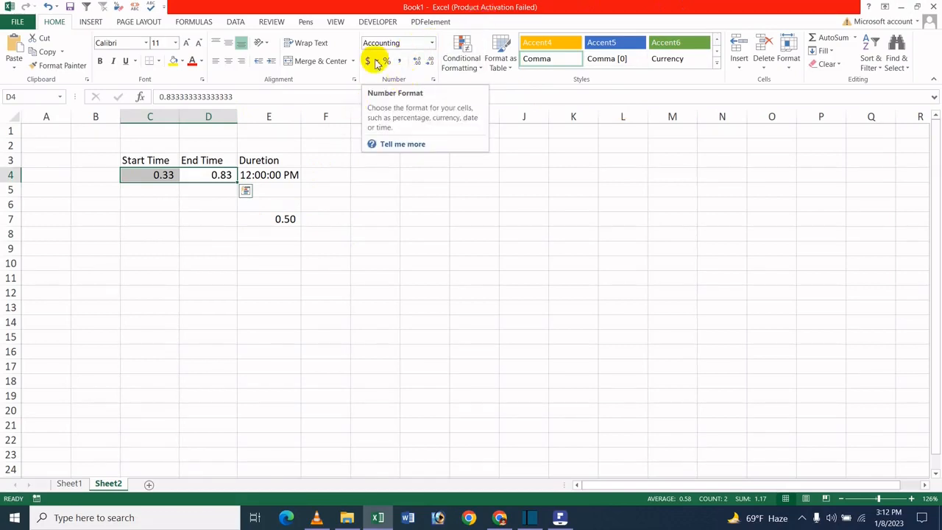
click(434, 44)
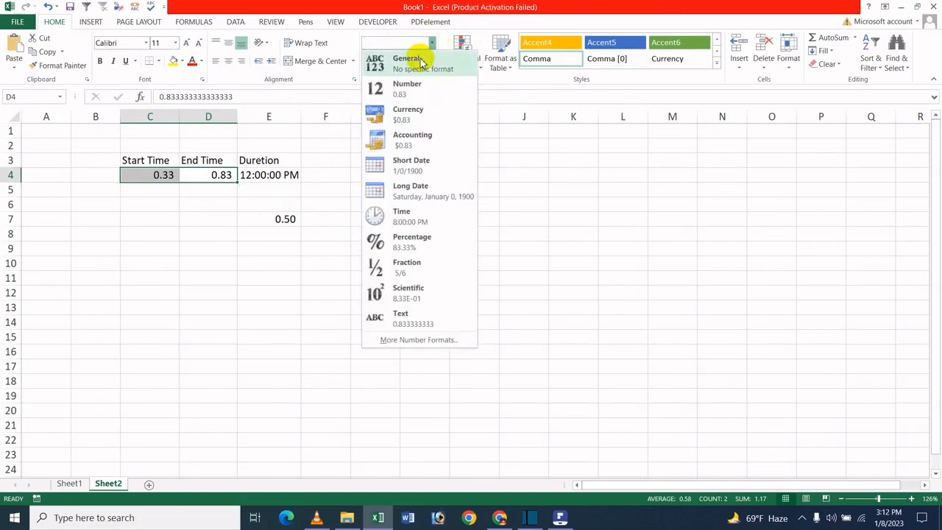
click(417, 61)
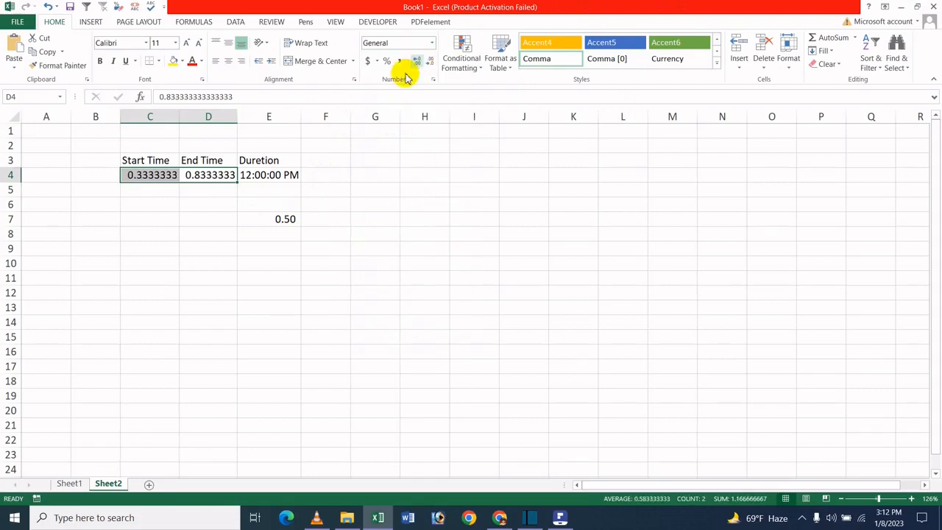
Widen columns C and D so the start and end values show with more decimal places
double_click(237, 115)
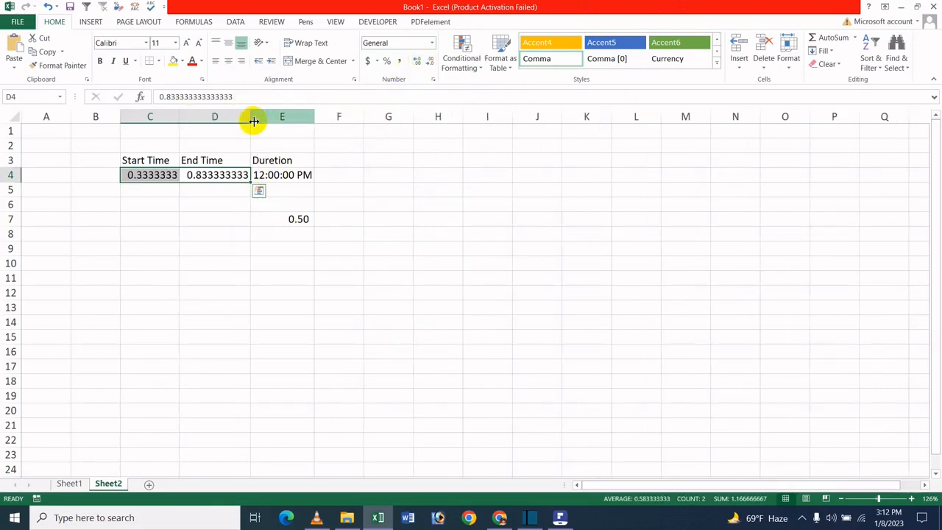
drag(254, 122, 301, 121)
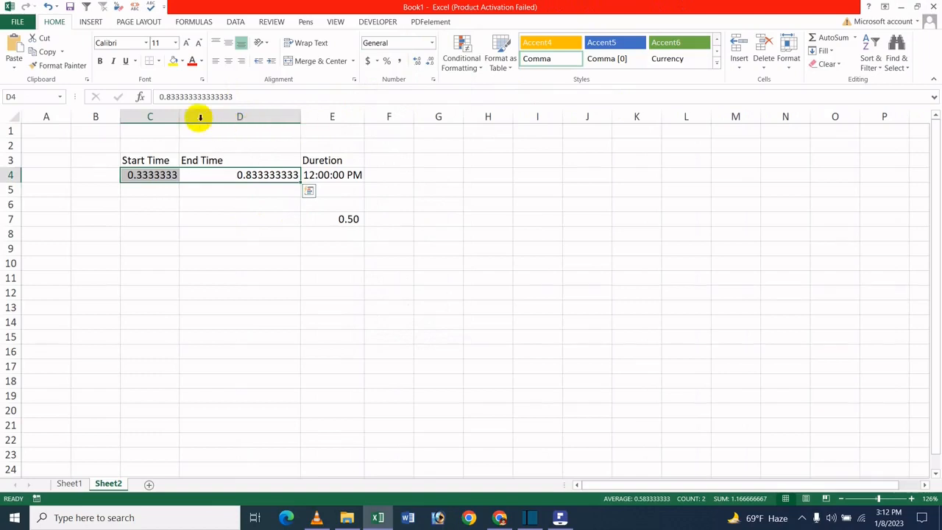
drag(180, 116, 210, 107)
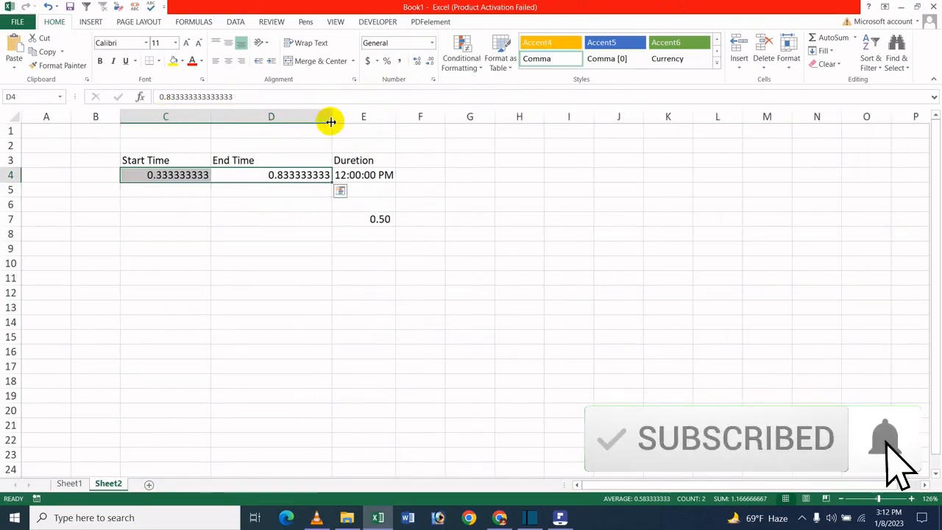
drag(331, 120, 316, 120)
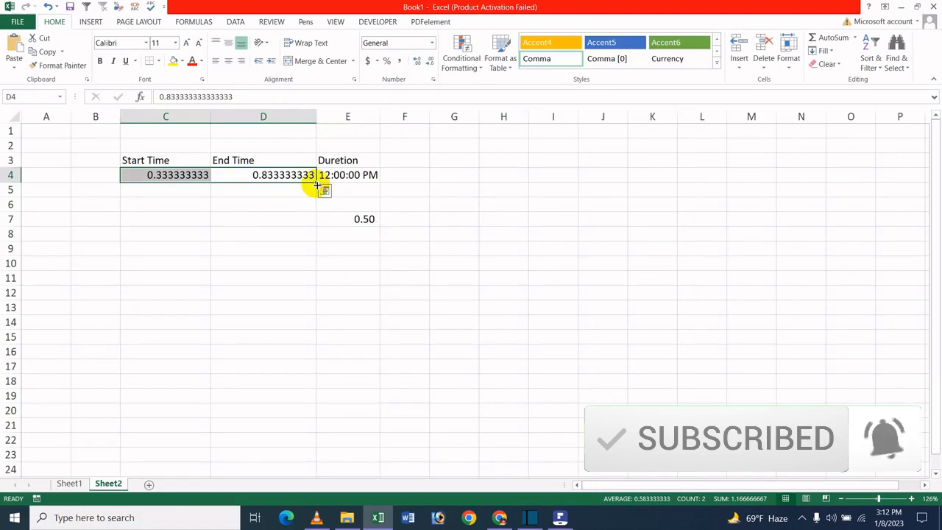
Calculate the difference between the end and start values in cell D8 with the formula =D4-C4
click(234, 218)
click(245, 181)
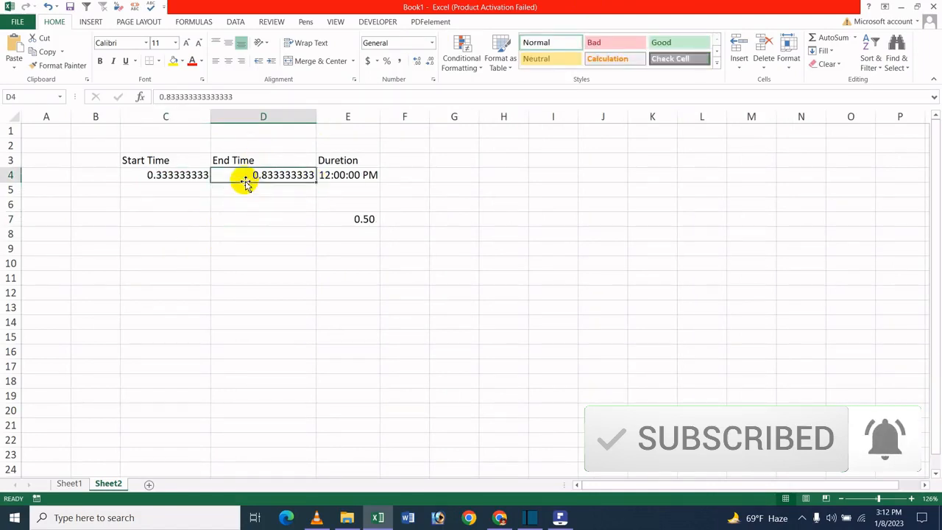
click(202, 175)
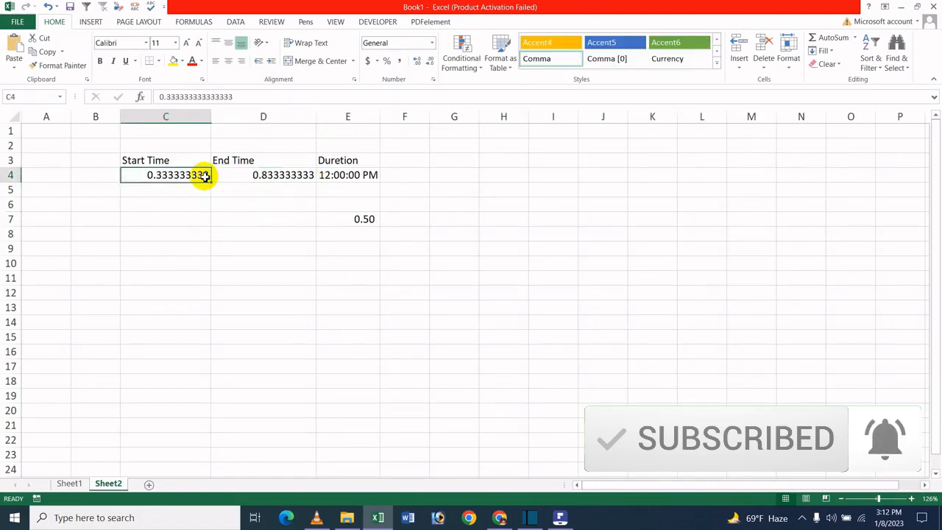
click(357, 175)
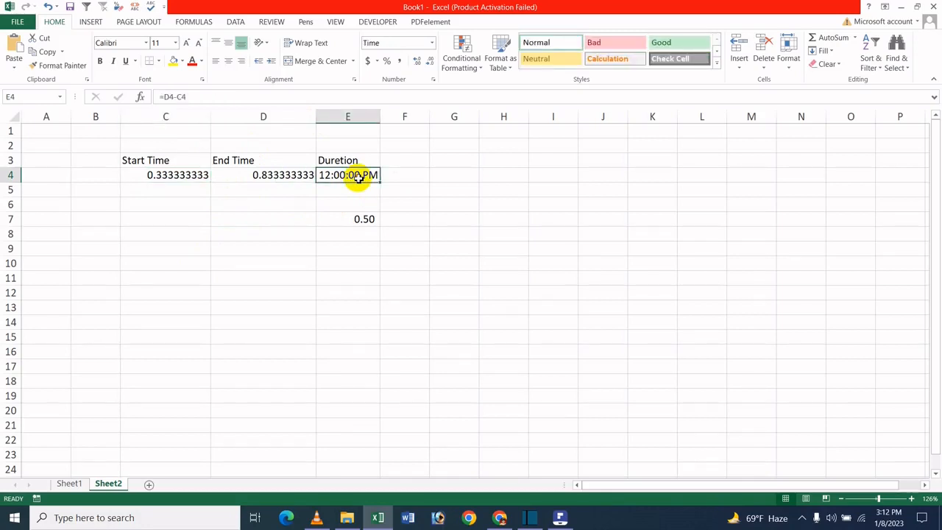
click(307, 231)
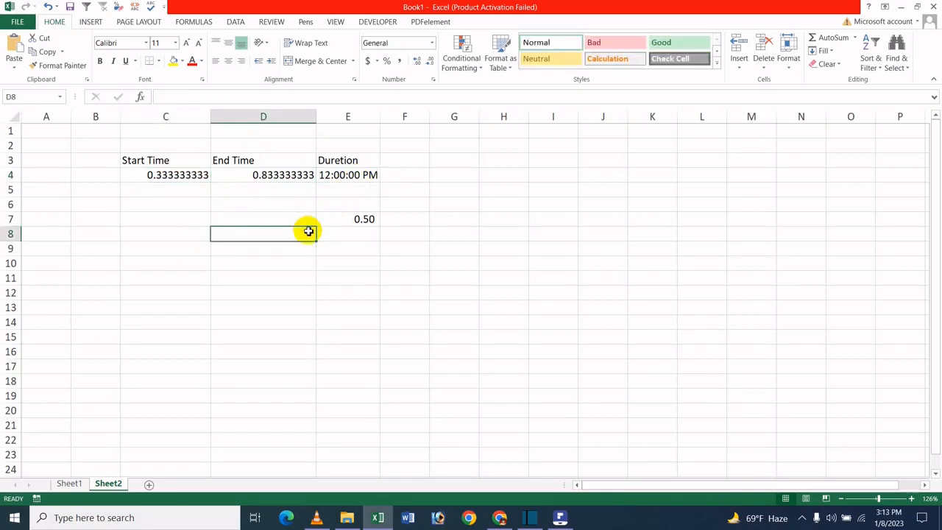
text(=)
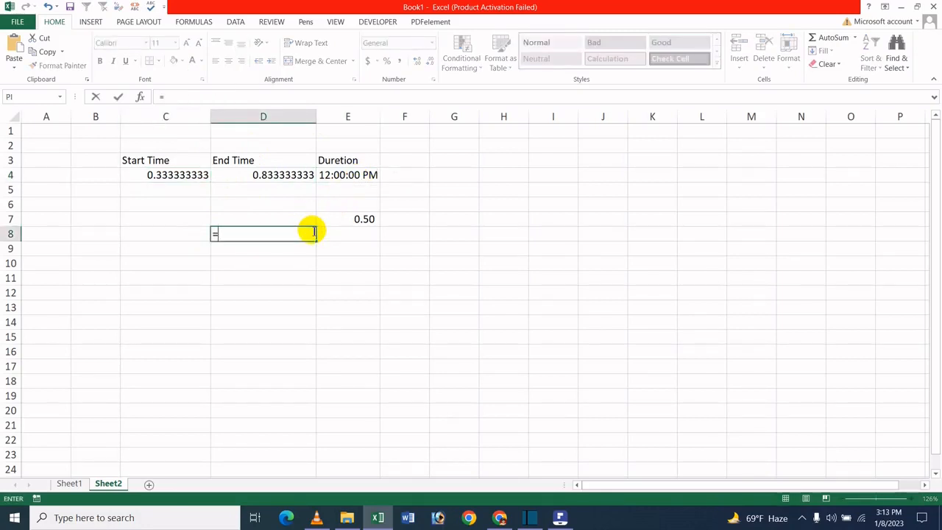
click(261, 175)
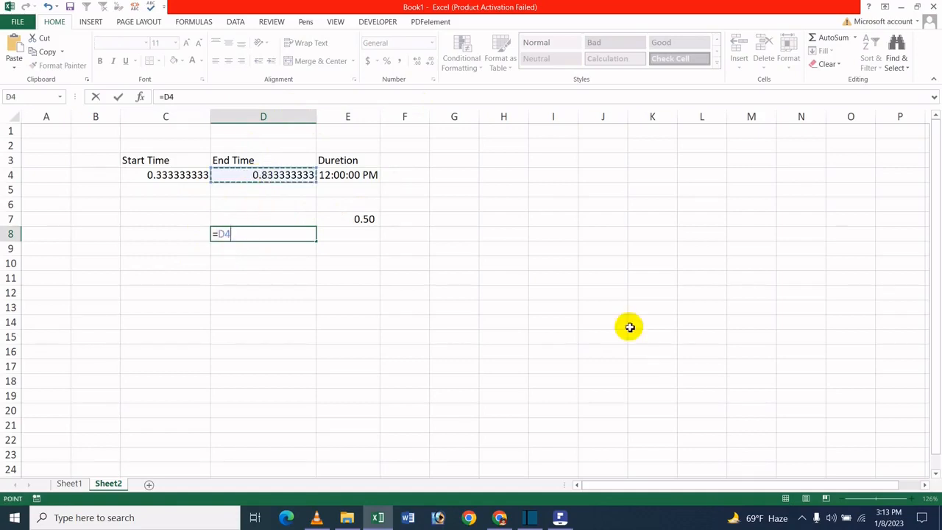
text(-)
click(155, 174)
key(Return)
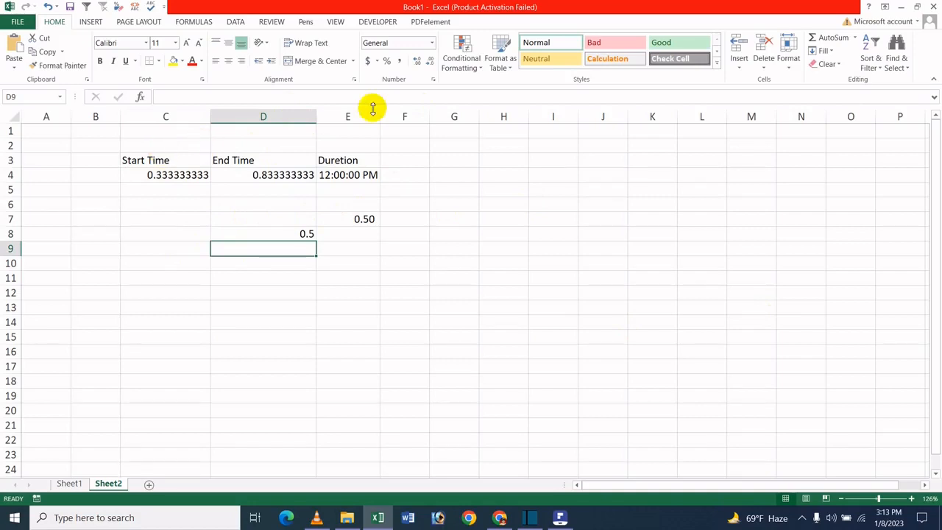
click(301, 233)
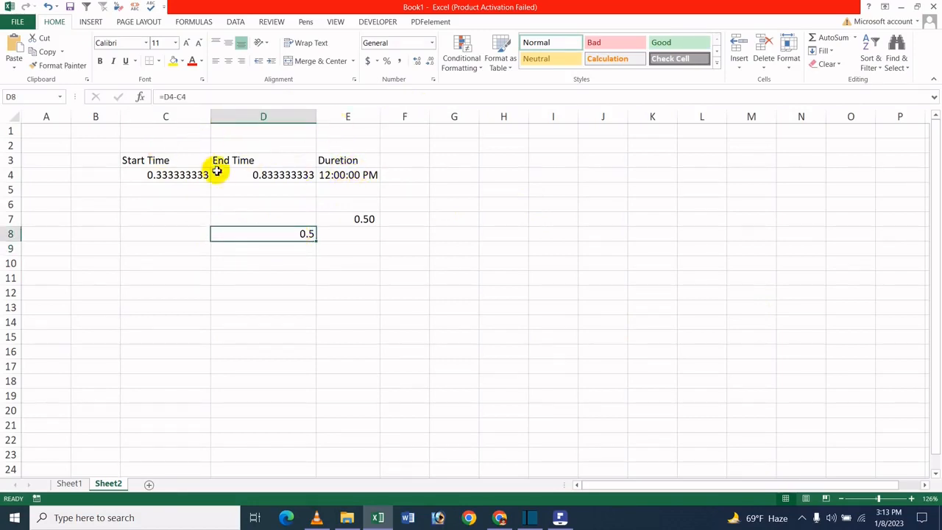
Apply the standard Time number format to the start and end values in cells C4:D4
click(188, 174)
drag(189, 174, 263, 175)
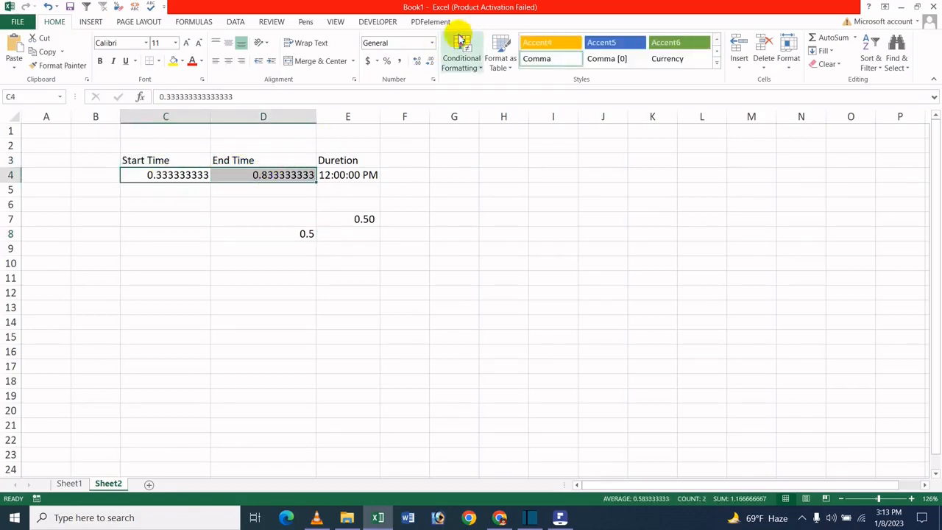
click(433, 46)
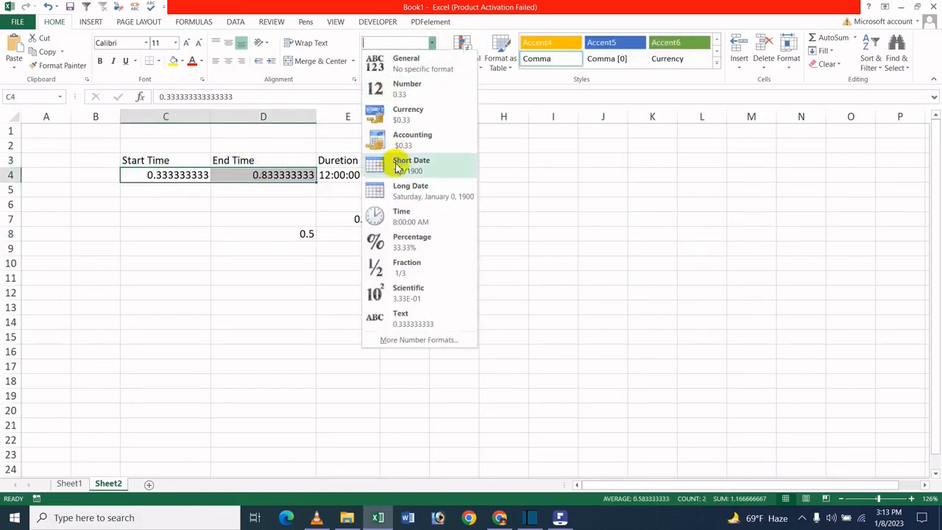
click(388, 218)
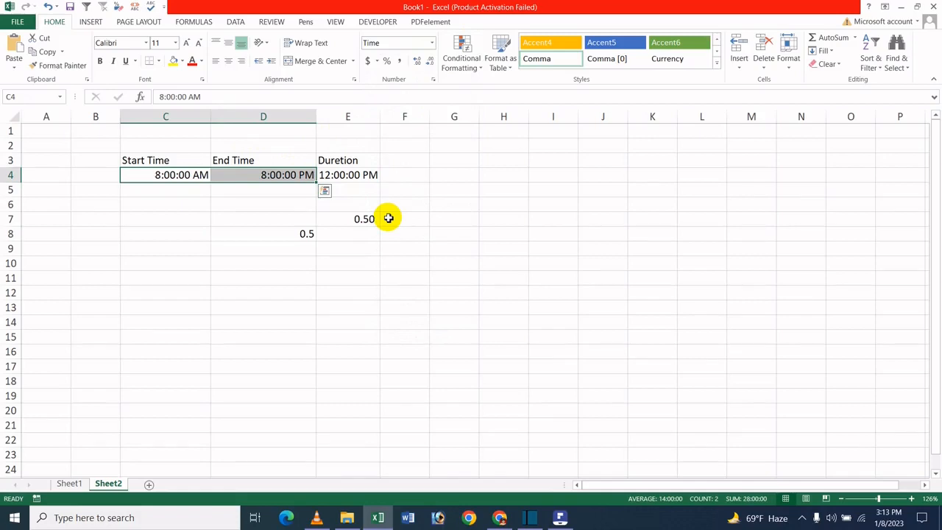
click(389, 218)
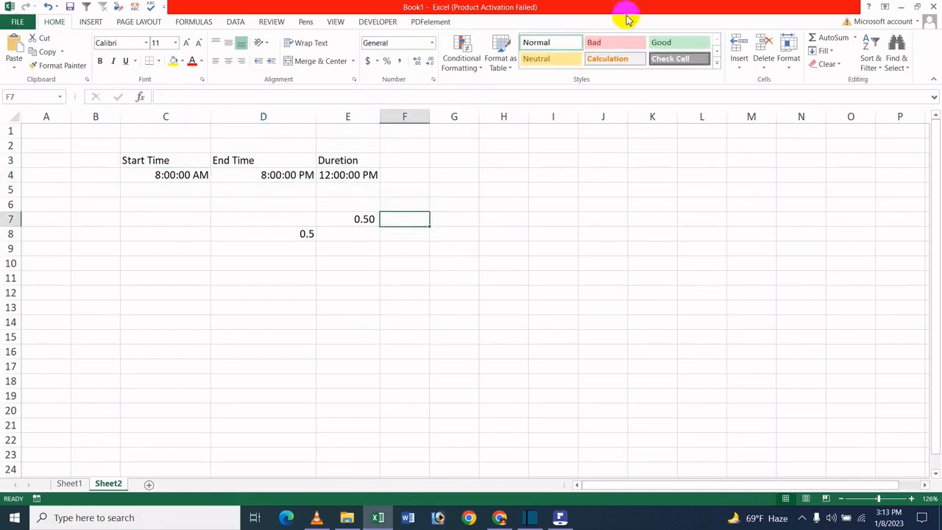
Switch to Wondershare PDFelement to view the title page of the Excel time format PDF
click(560, 517)
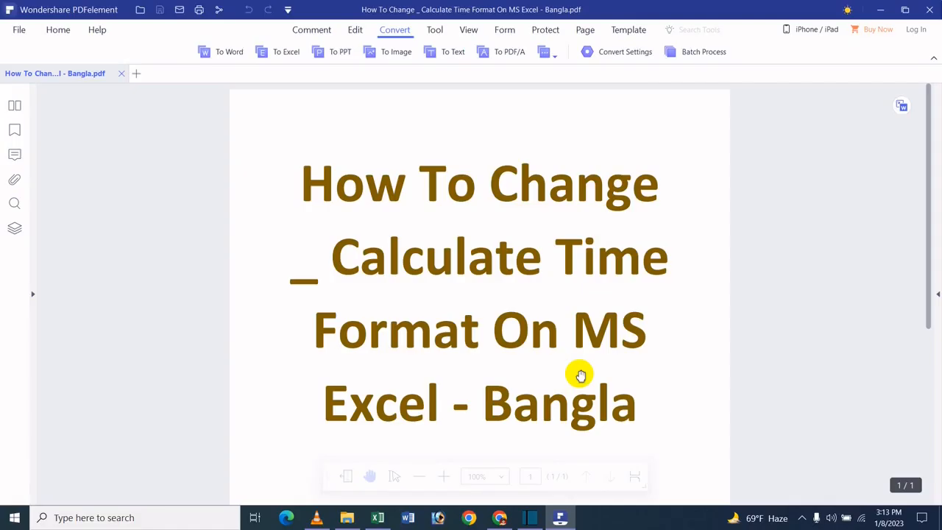